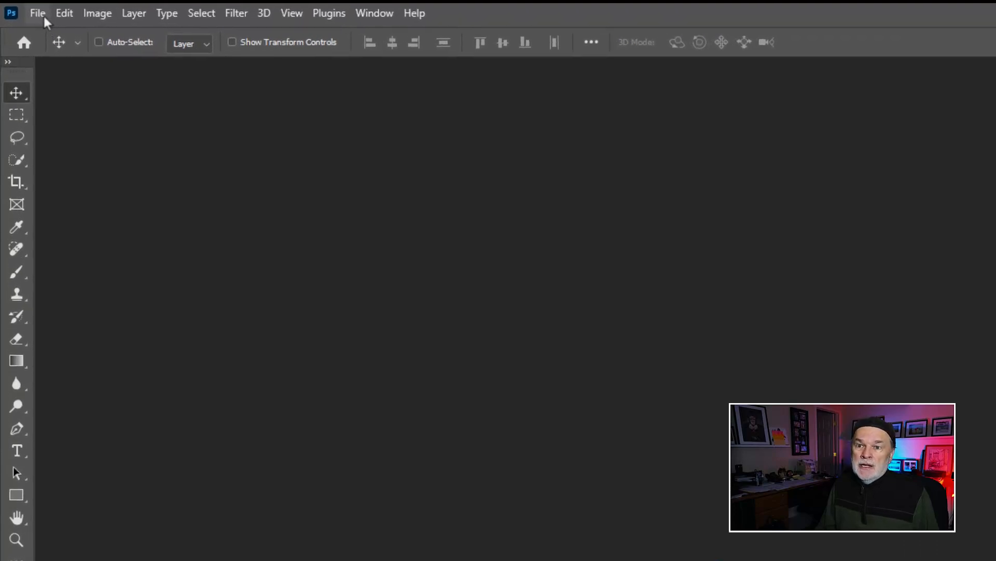
Create a new white RGB document 2.5 inches wide and 3.5 inches high at 300 pixels/inch
click(43, 14)
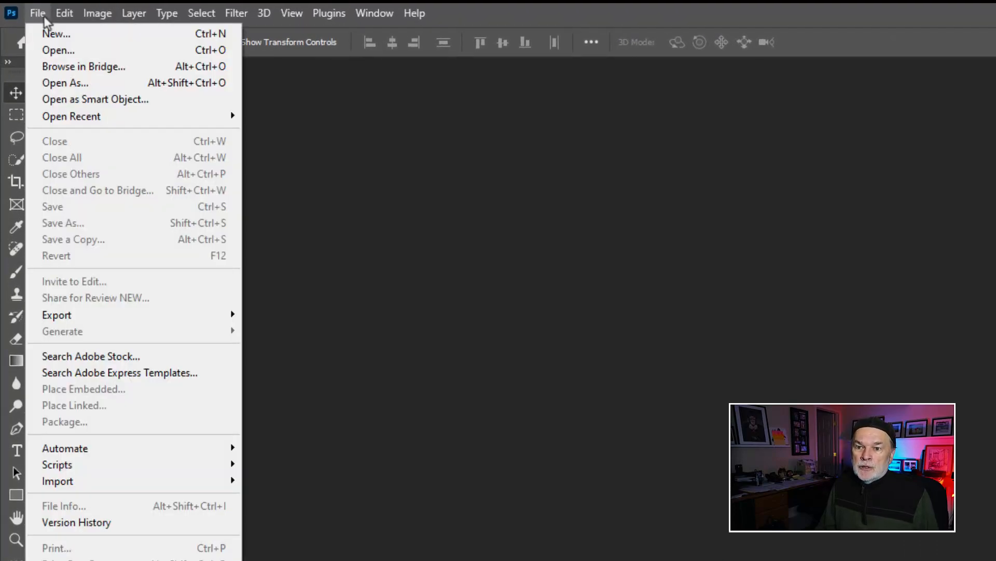
click(49, 36)
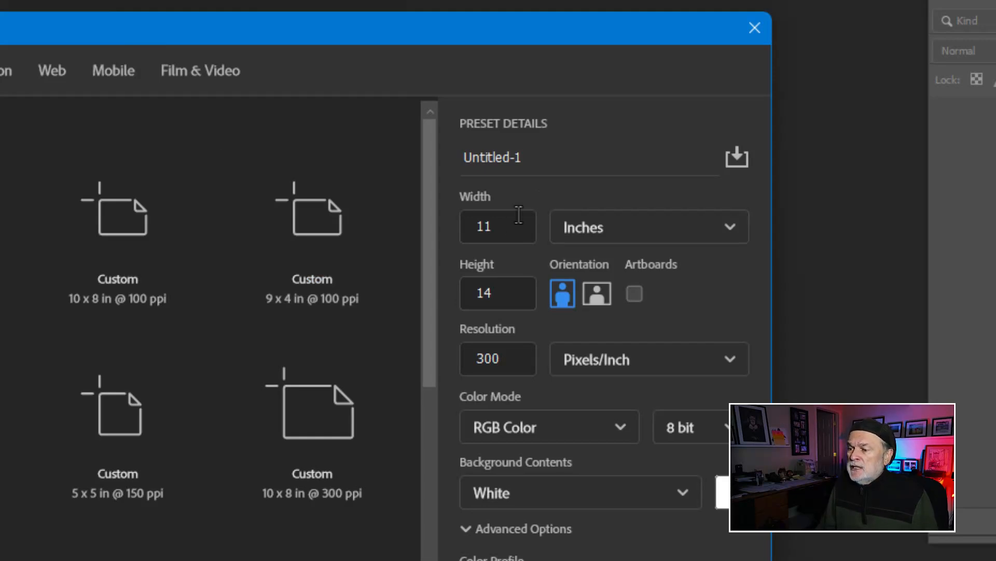
double_click(506, 229)
text(2.5)
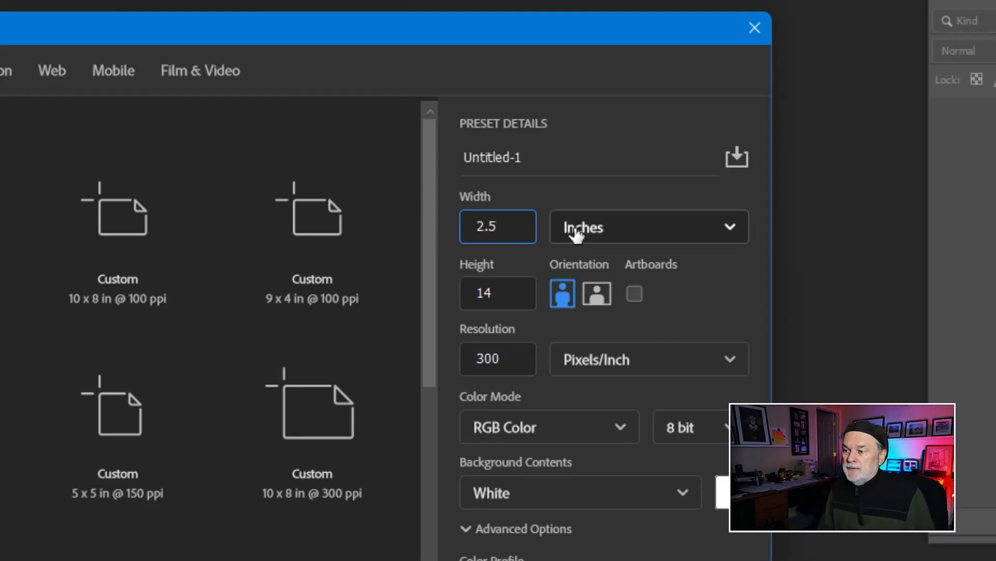
key(Tab)
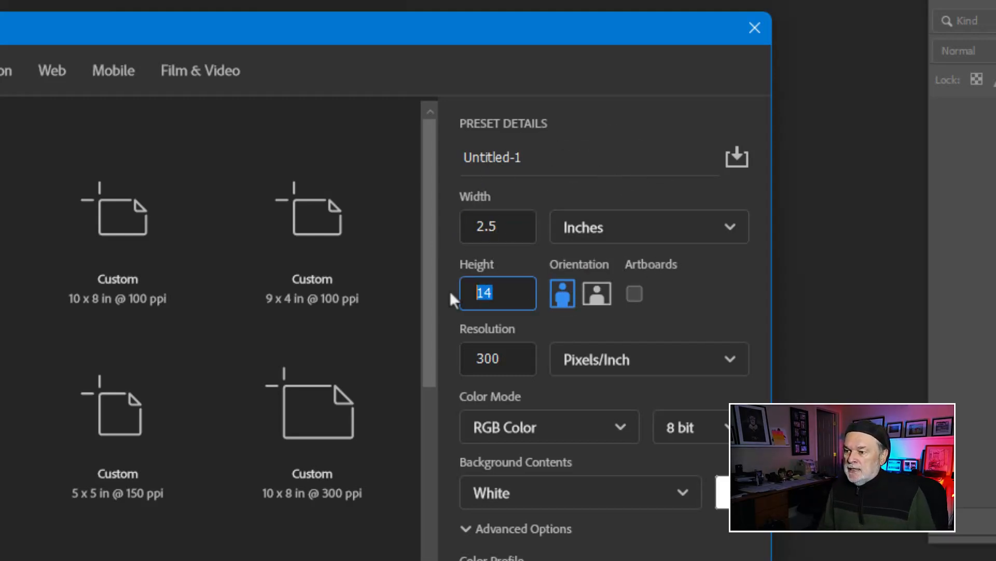
text(3.5)
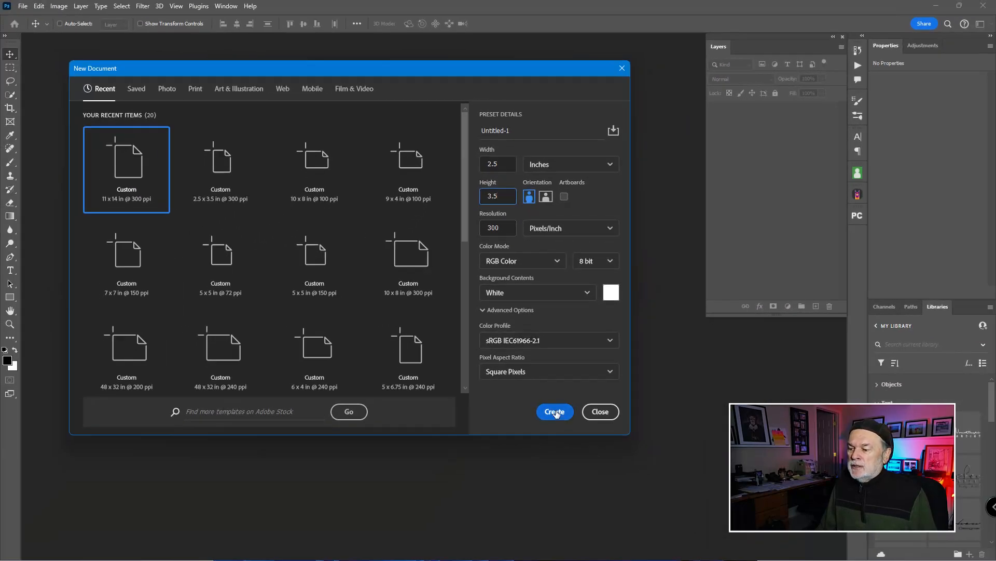
click(555, 411)
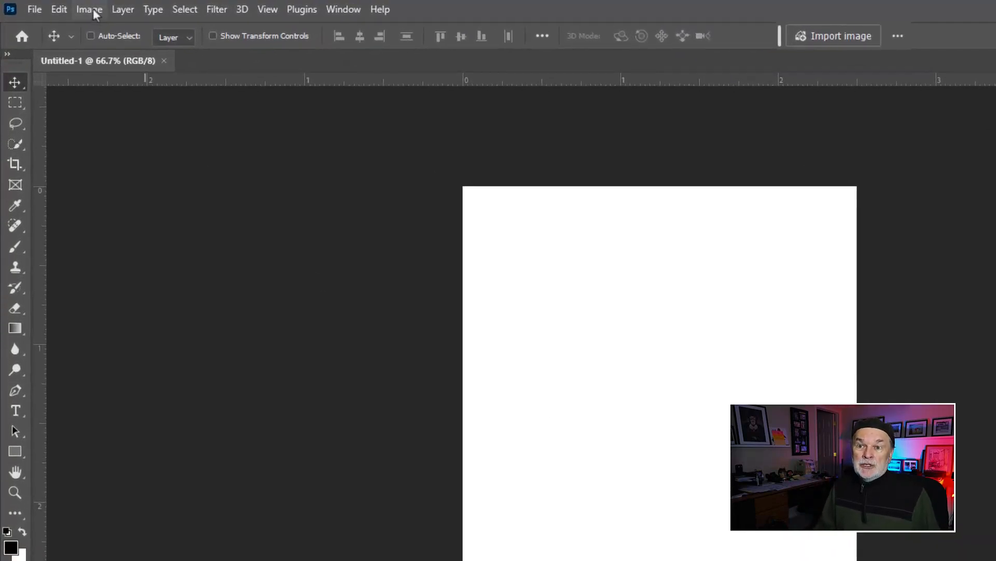
Check the blank document's width, height and resolution in Image Size without changing anything
click(91, 9)
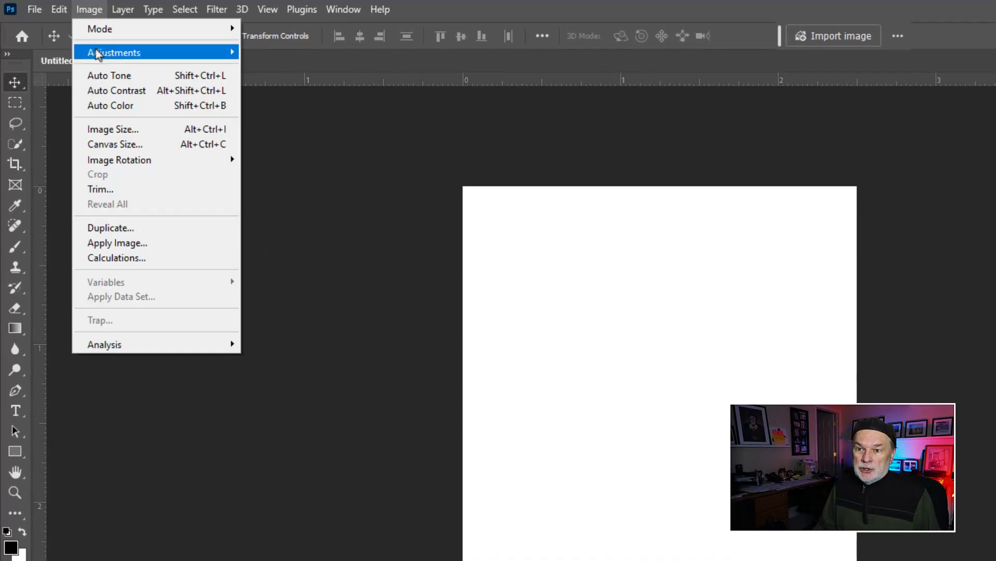
click(98, 130)
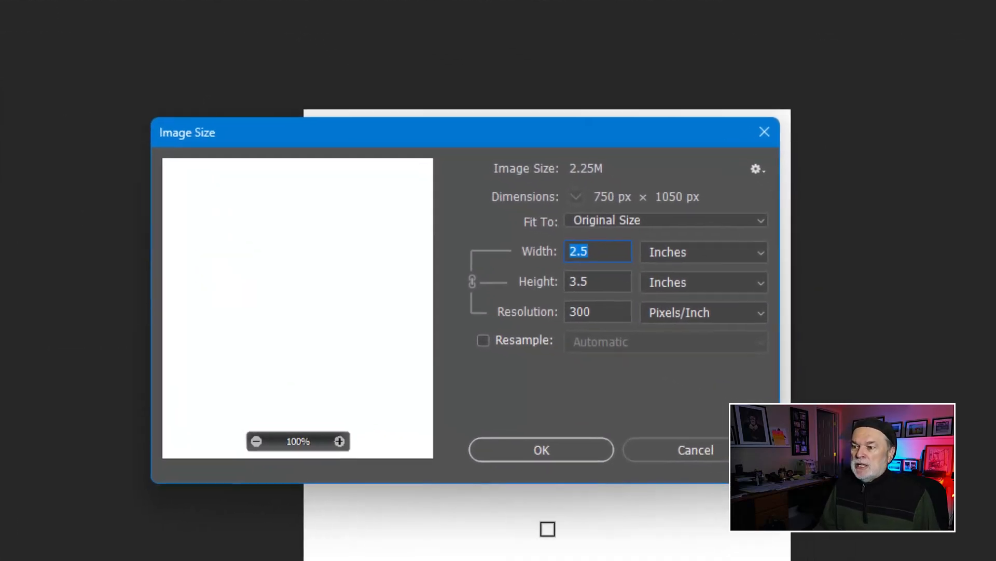
double_click(599, 258)
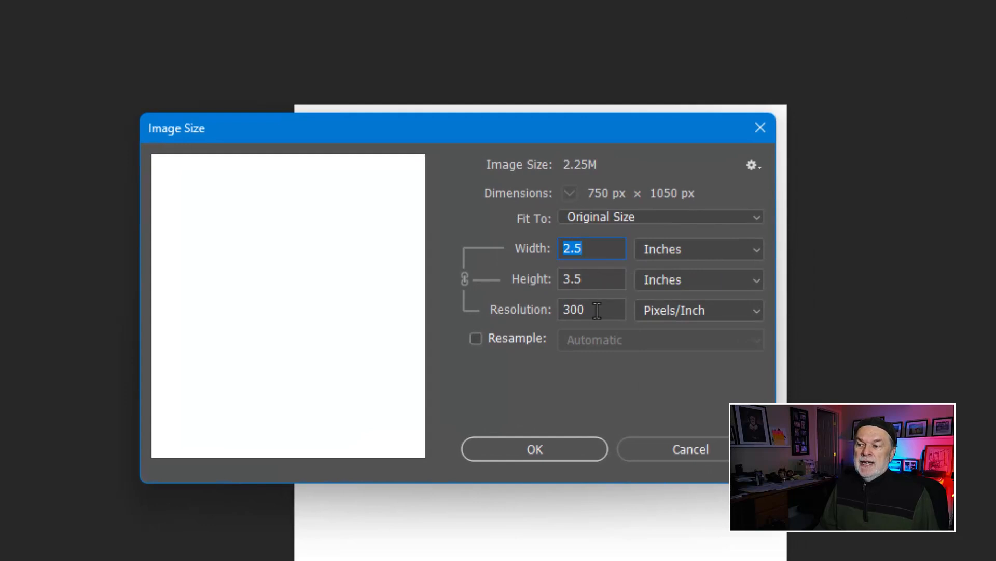
click(662, 447)
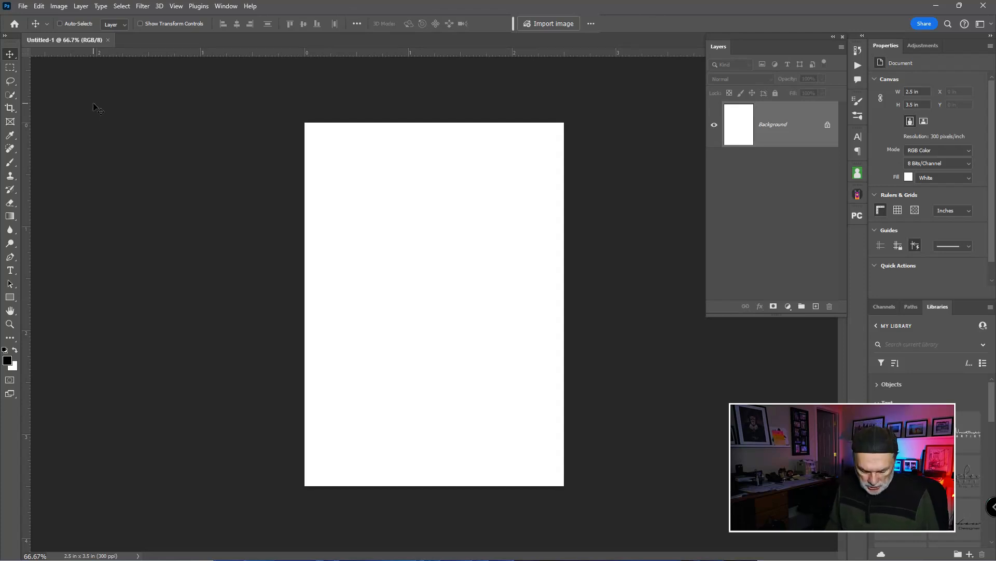
Open the original portrait JPEG, not the copy, from the Sample Images folder
key(ctrl+o)
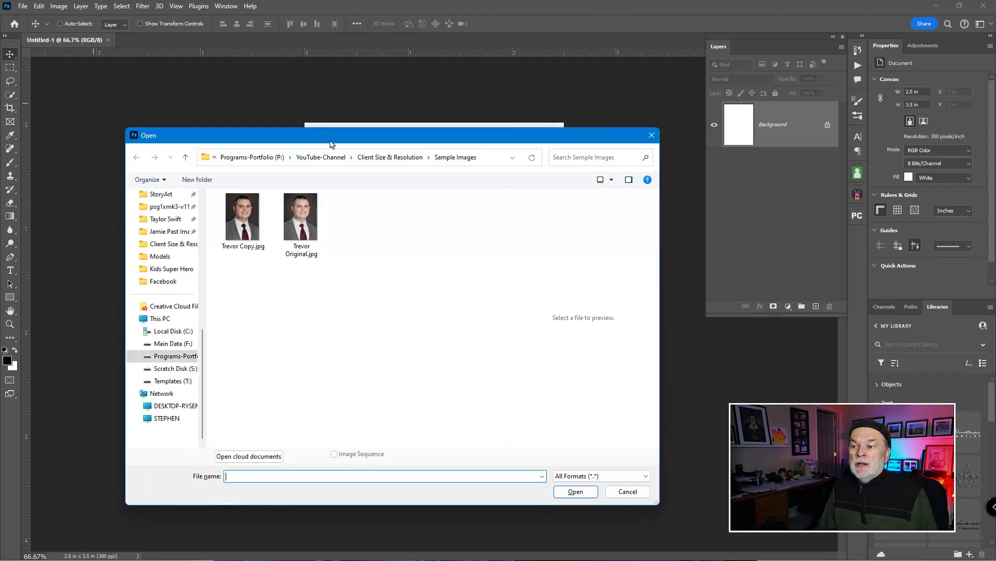
drag(330, 144, 365, 87)
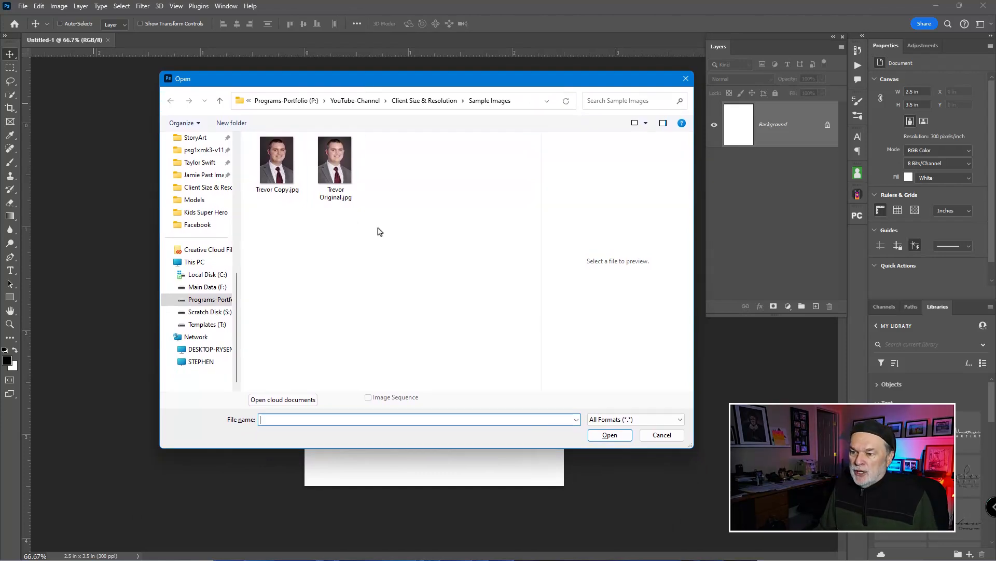
click(340, 175)
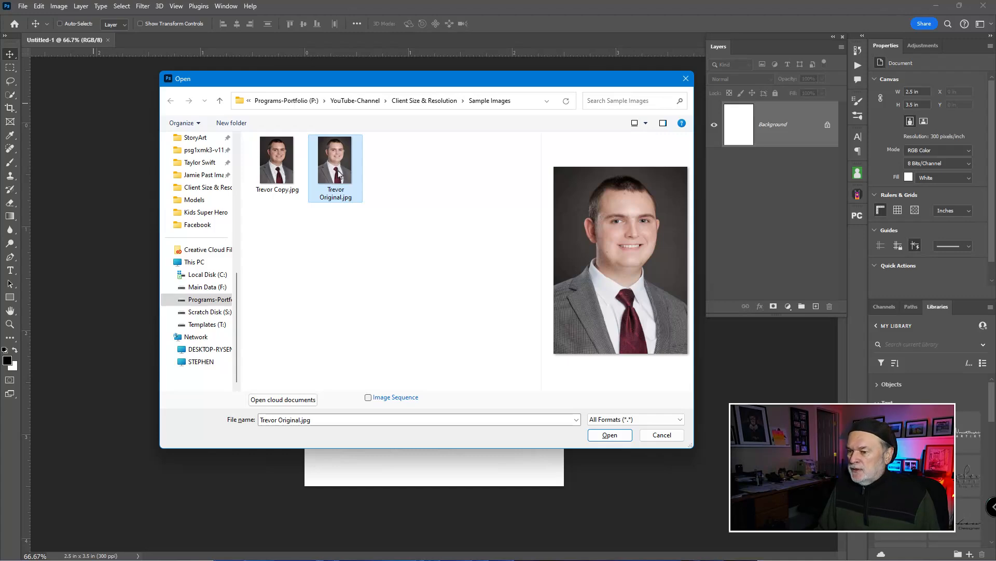
click(608, 435)
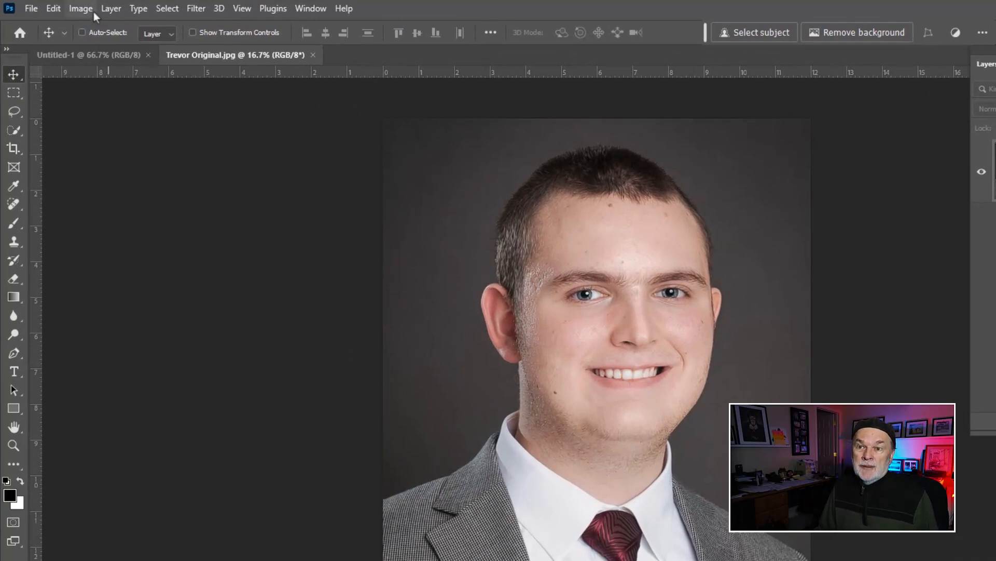
Check the portrait photo's dimensions and resolution in Image Size without changing anything
click(94, 13)
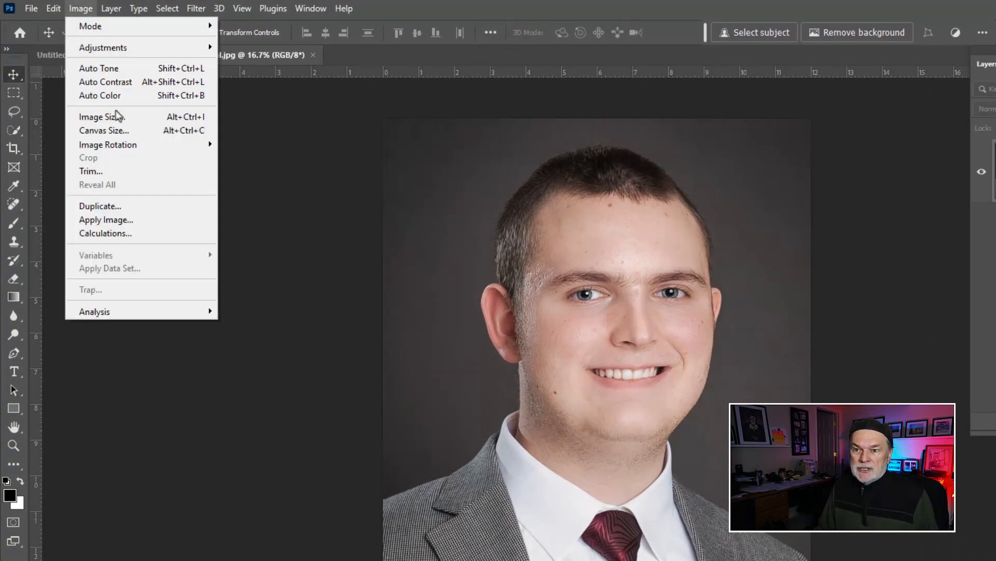
click(127, 118)
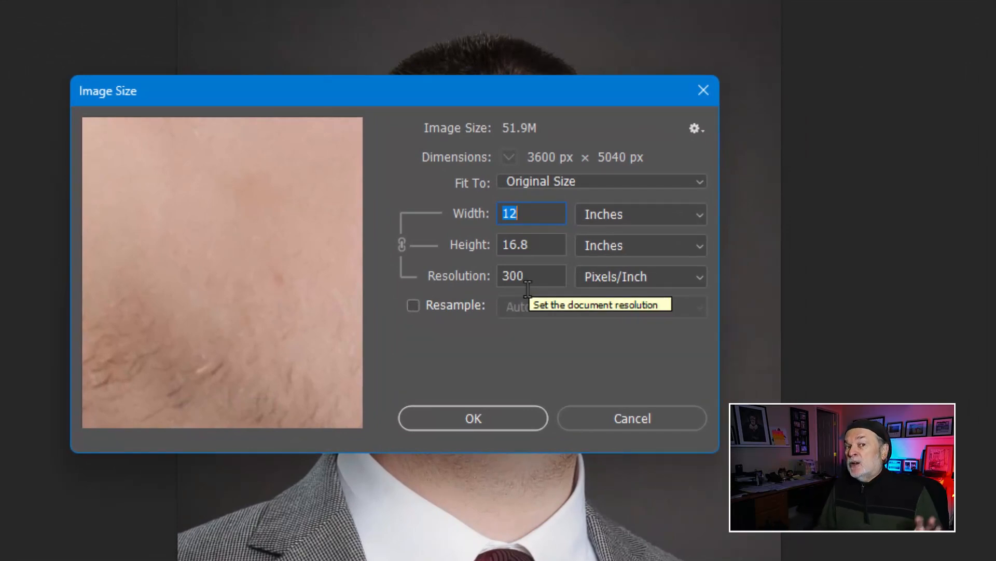
click(621, 422)
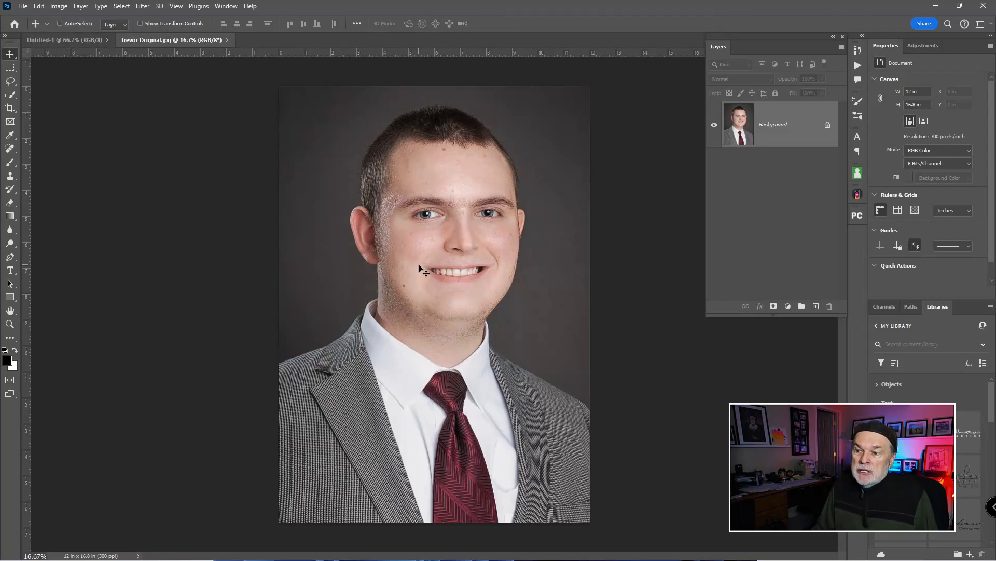
Copy the portrait into the blank document as a layer and scale it down to about 26% with Free Transform
click(88, 42)
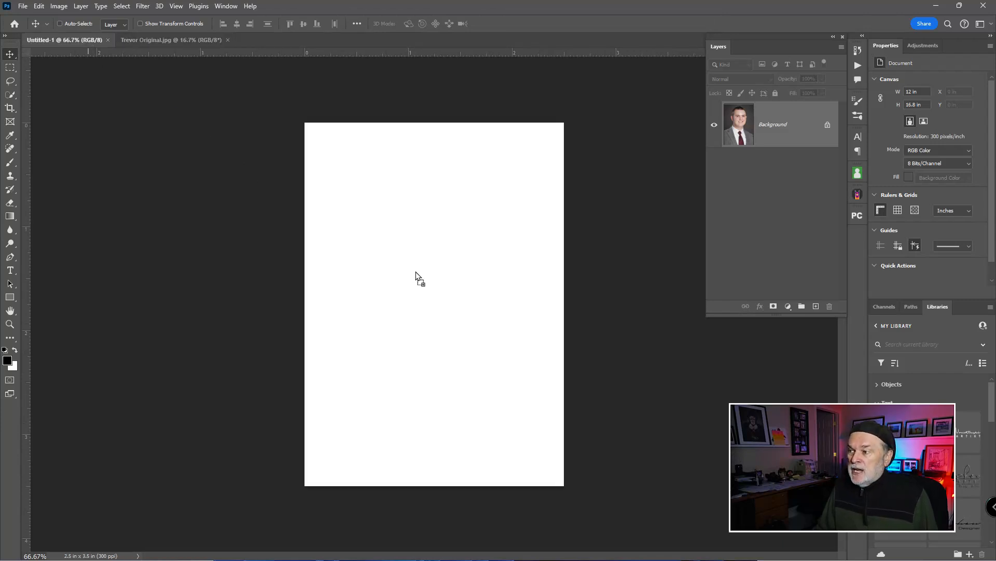
drag(416, 272, 415, 272)
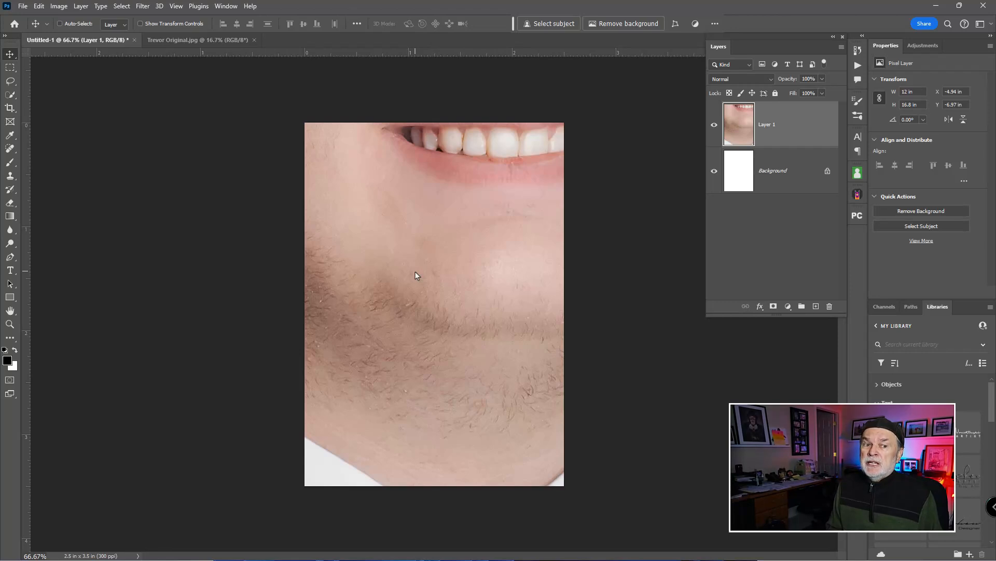
key(ctrl+t)
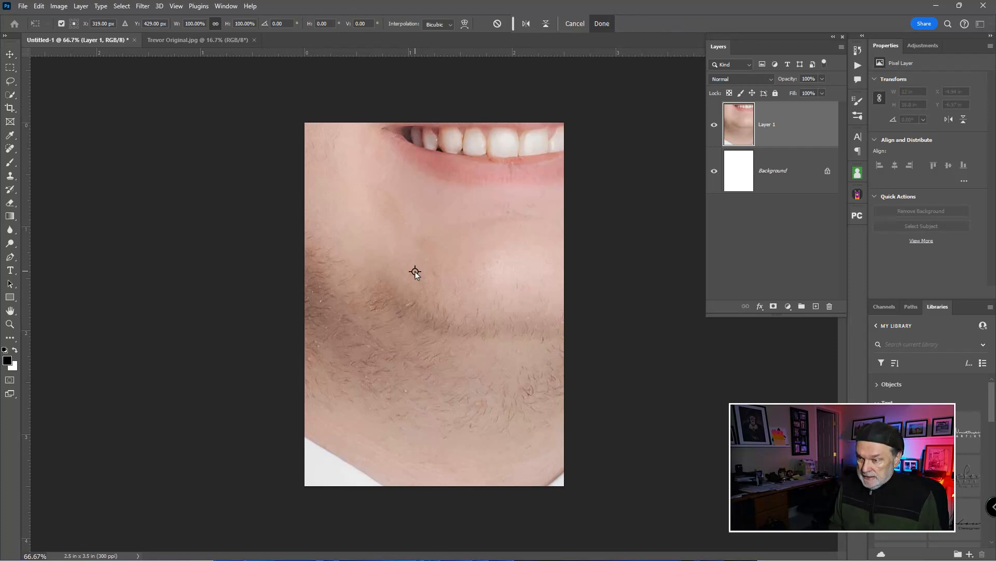
key(ctrl+0)
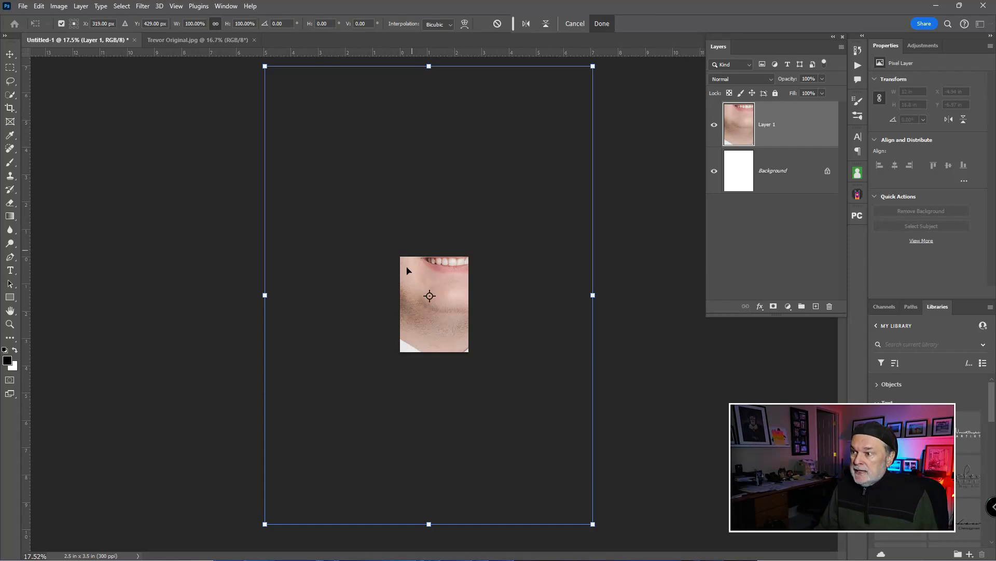
drag(595, 66, 439, 260)
key(ctrl+plus)
key(ctrl+plus)
key(ctrl+plus)
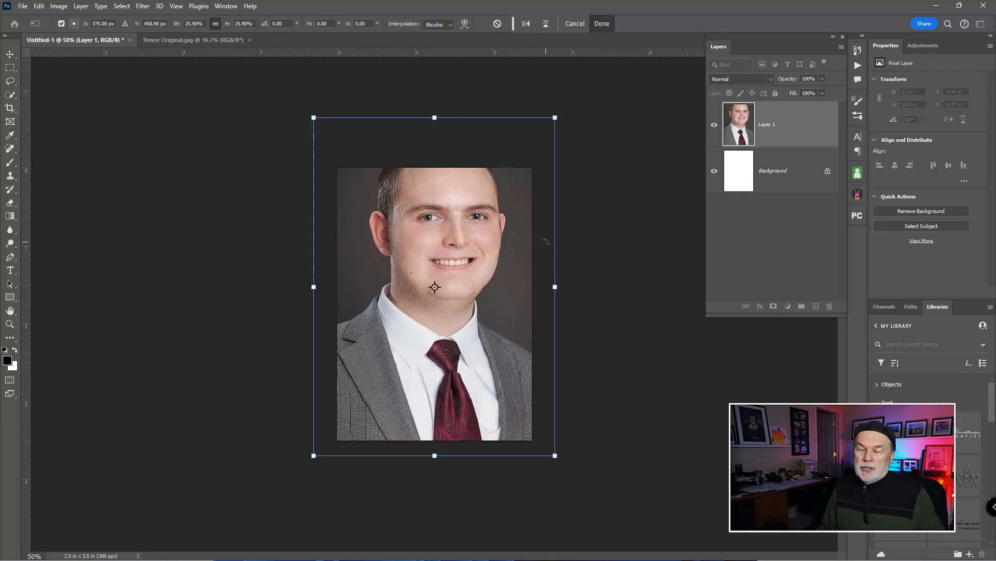
Reduce the portrait layer to about 23%, align its top edge with the canvas top, and apply the transform
drag(492, 224, 485, 264)
drag(548, 156, 522, 191)
drag(484, 233, 508, 207)
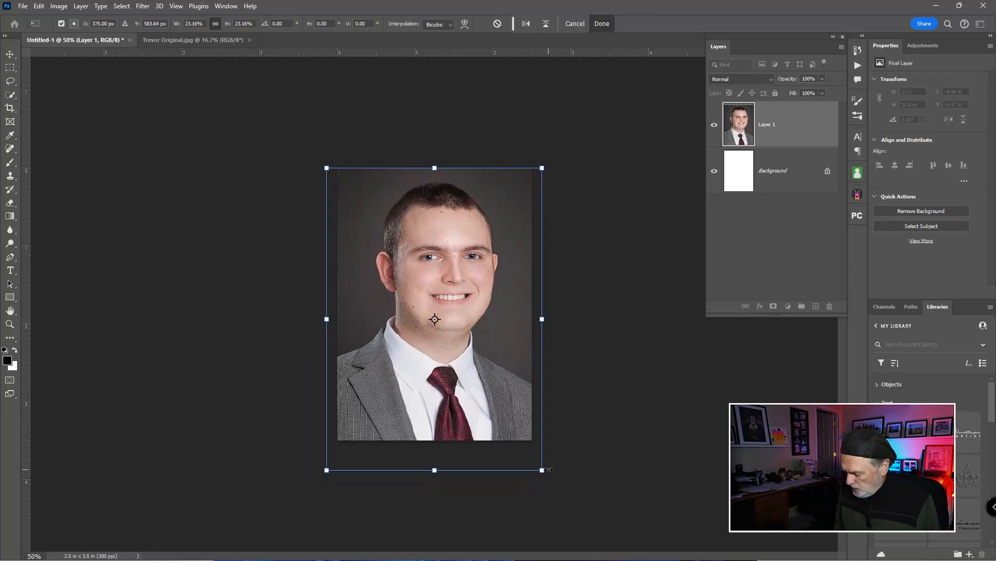
key(Return)
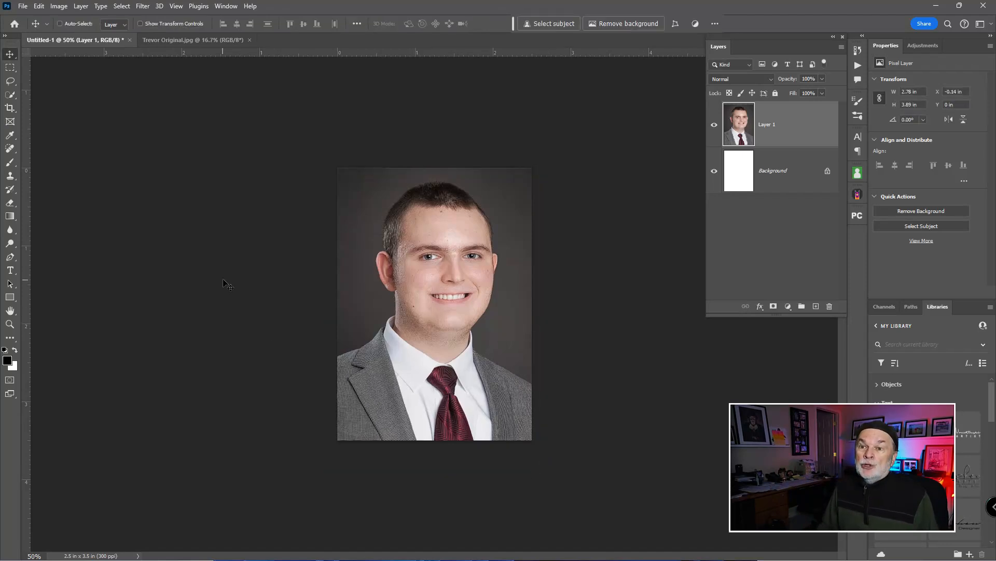
Check the composed portrait document's width, height and resolution in Image Size
click(61, 7)
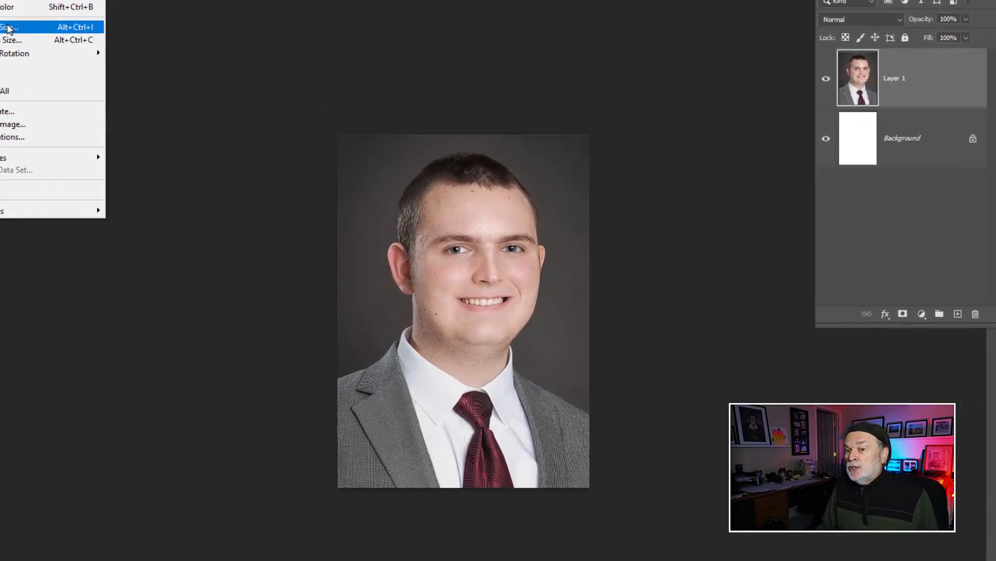
click(7, 29)
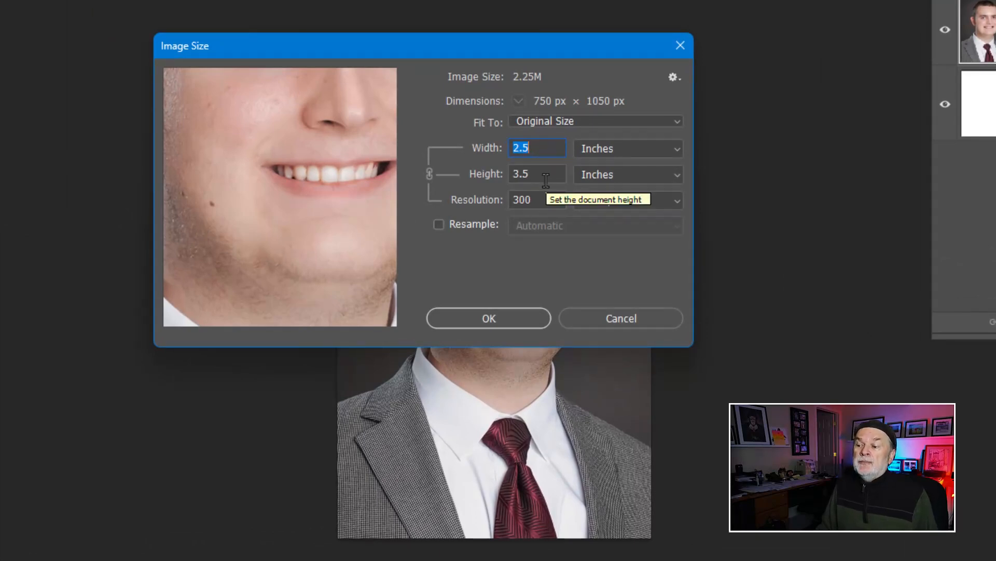
click(532, 319)
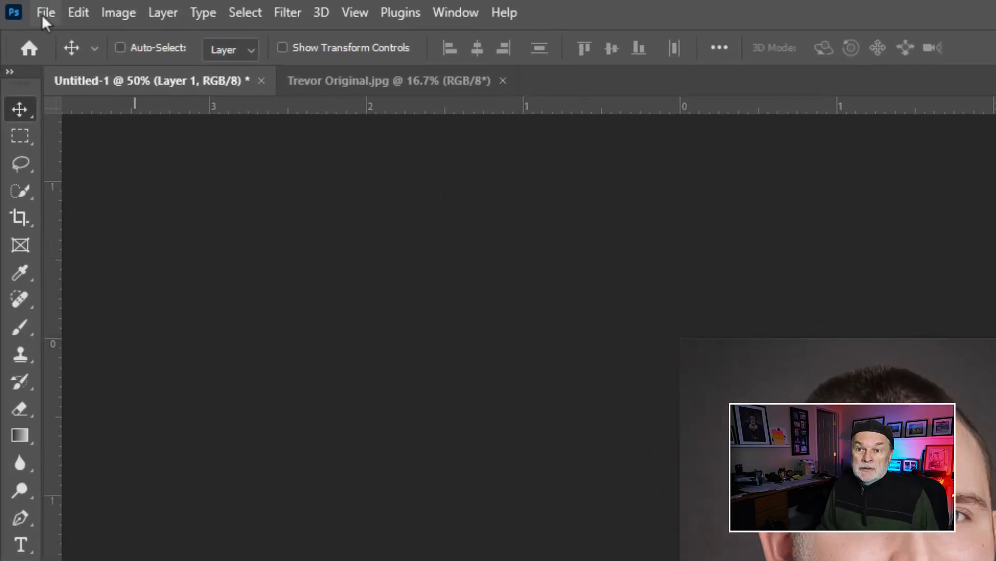
Save a copy of the composed document on the computer as a JPEG named Test, using quality 12 (Maximum)
click(42, 14)
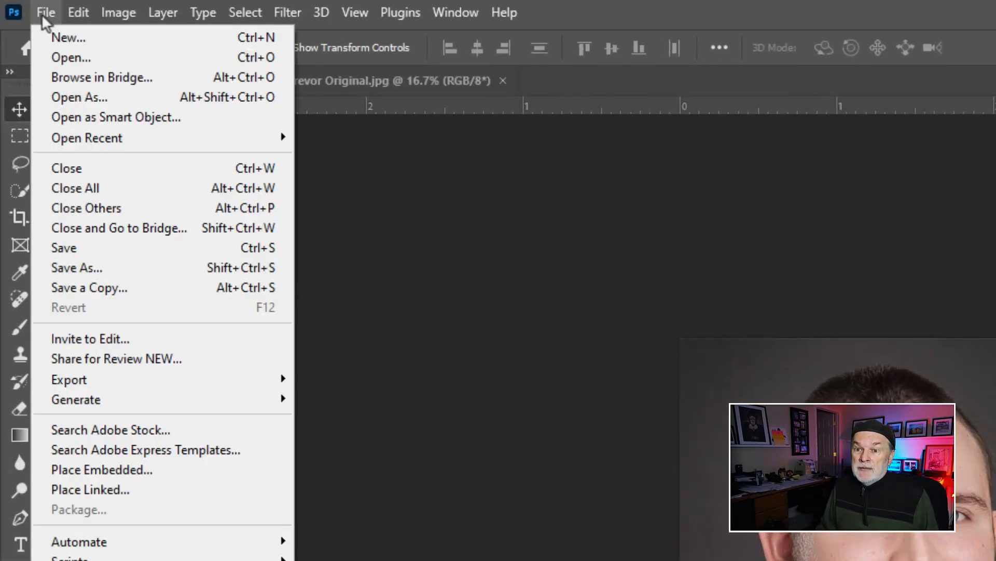
click(114, 287)
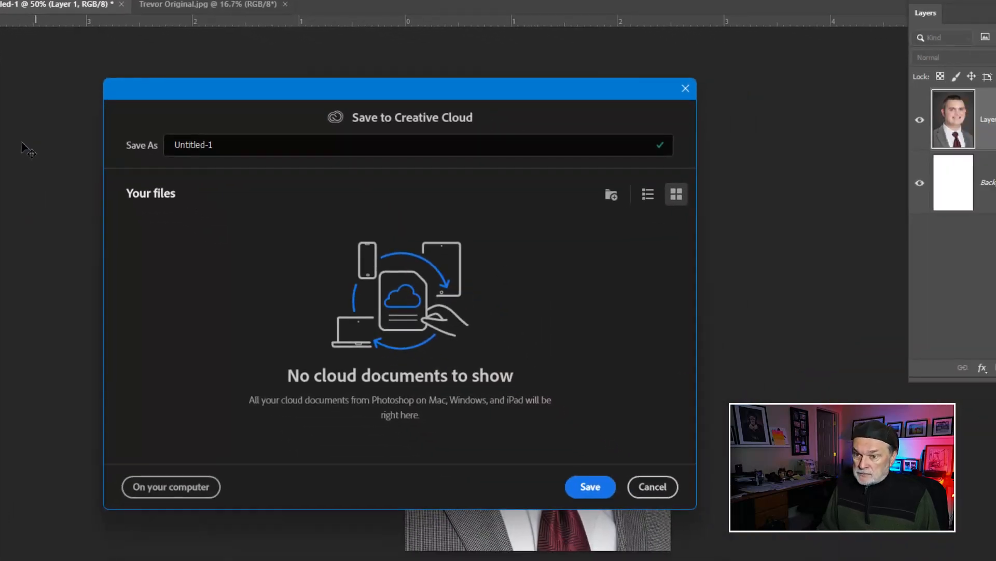
click(191, 488)
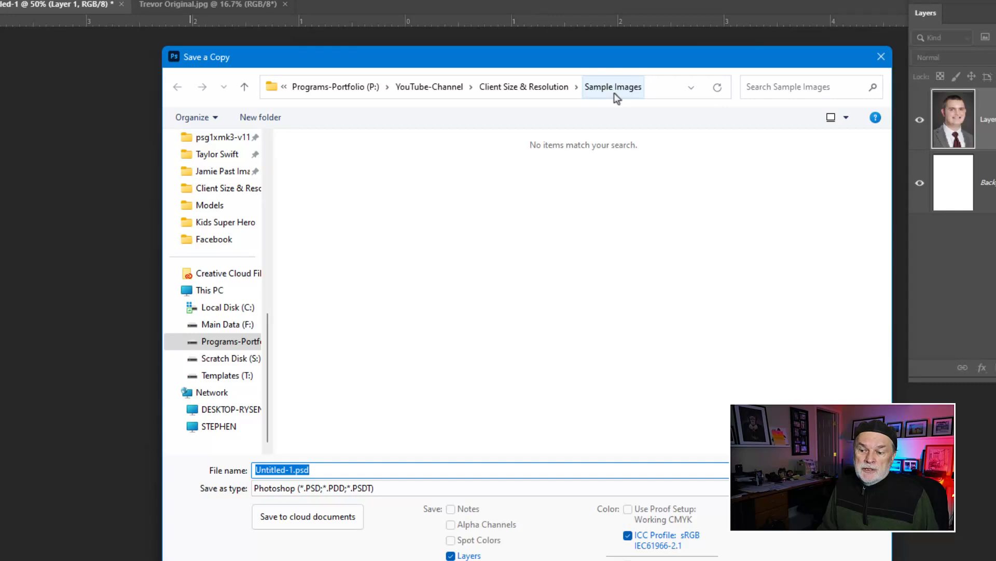
click(380, 488)
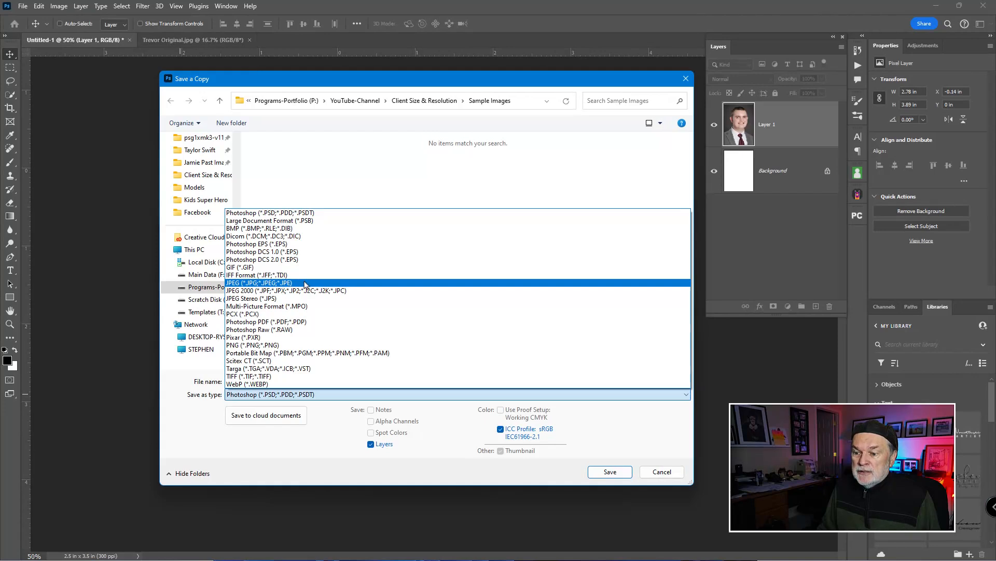
click(359, 334)
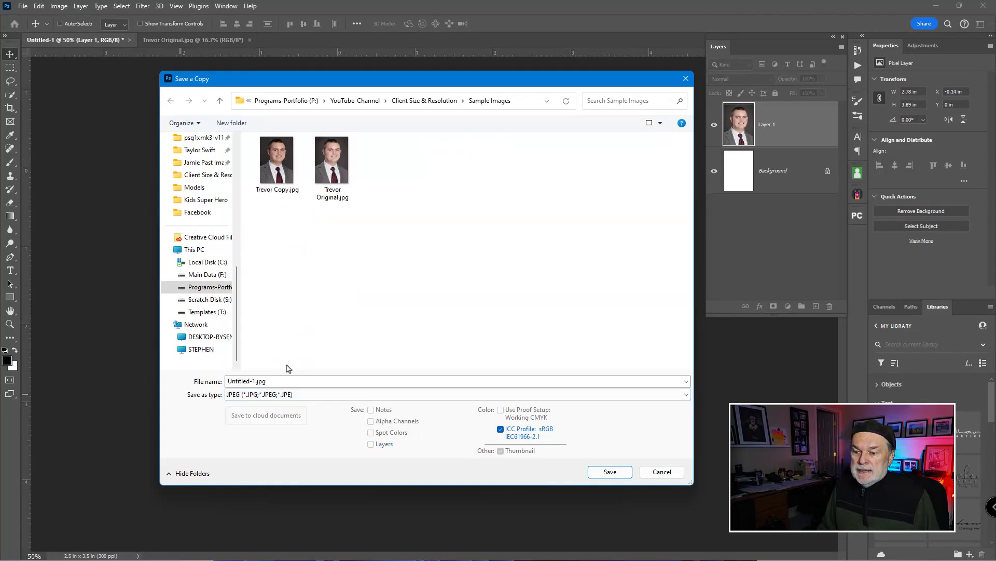
double_click(285, 383)
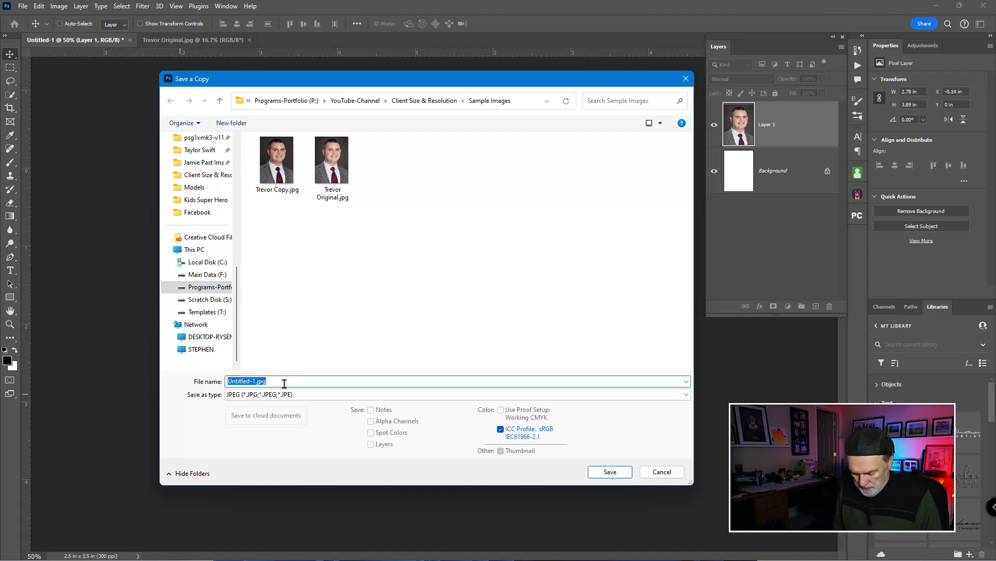
text(Test)
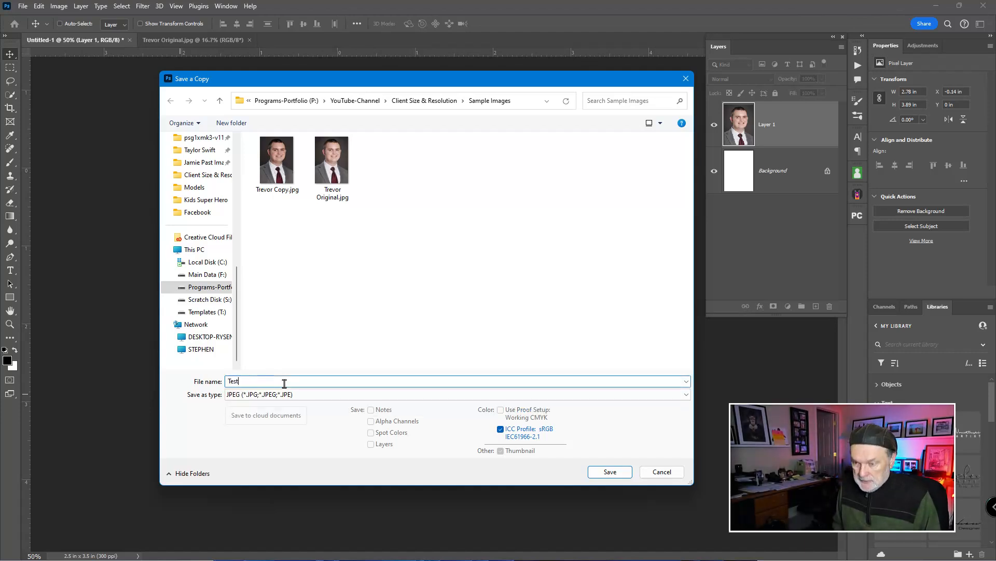
click(610, 472)
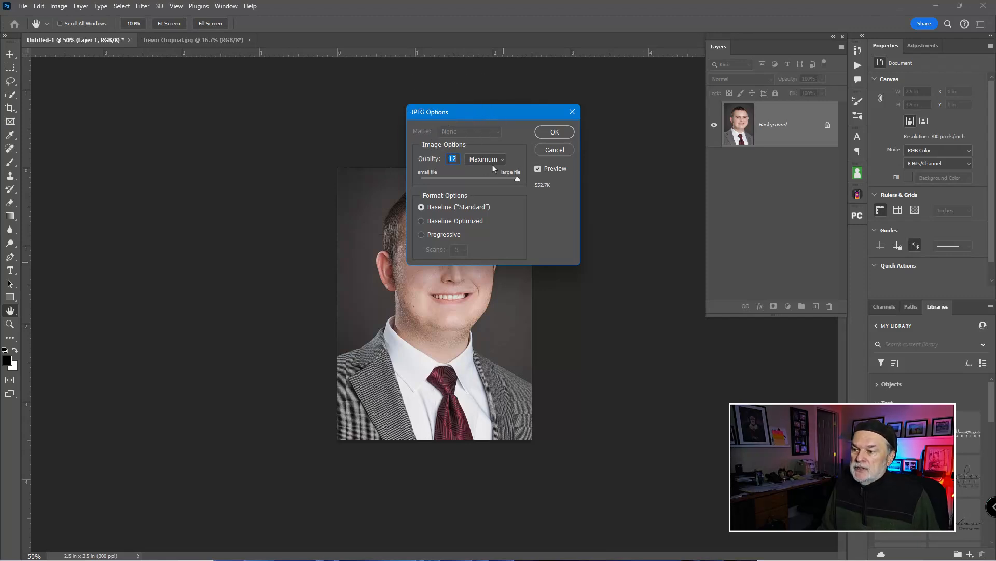
click(518, 180)
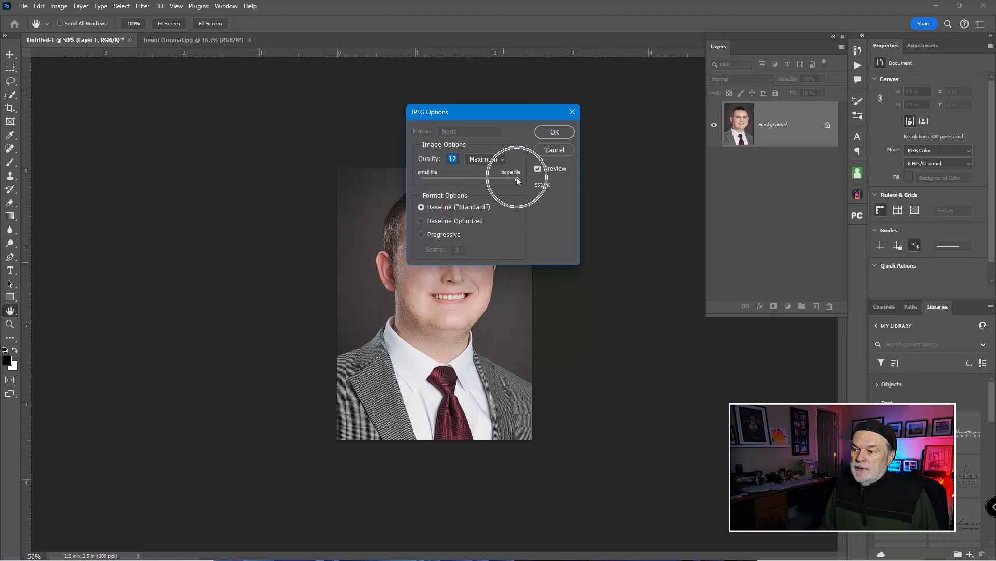
click(570, 133)
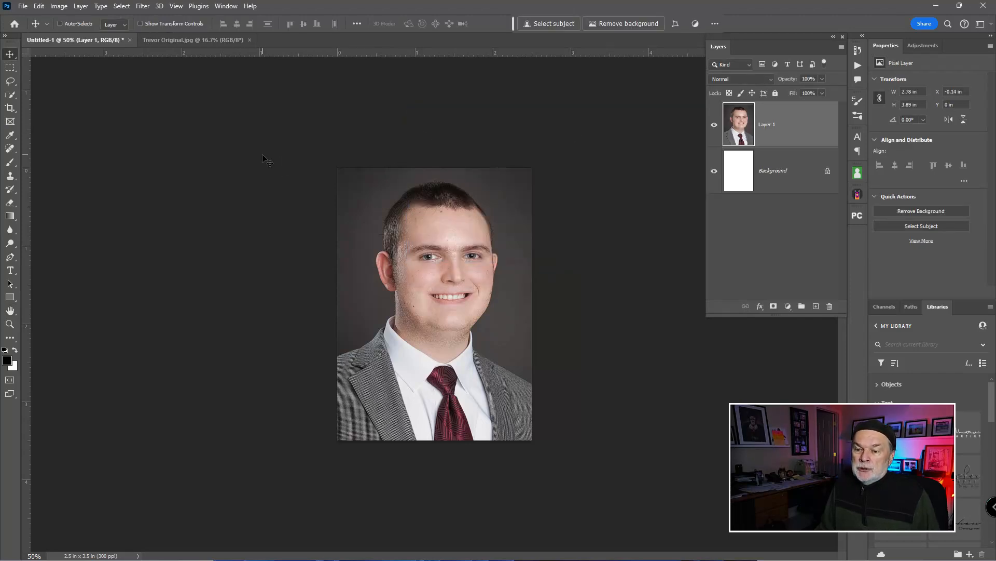
Open Test.jpg, check its width, height and resolution in Image Size, and close the file
key(ctrl)
key(ctrl+o)
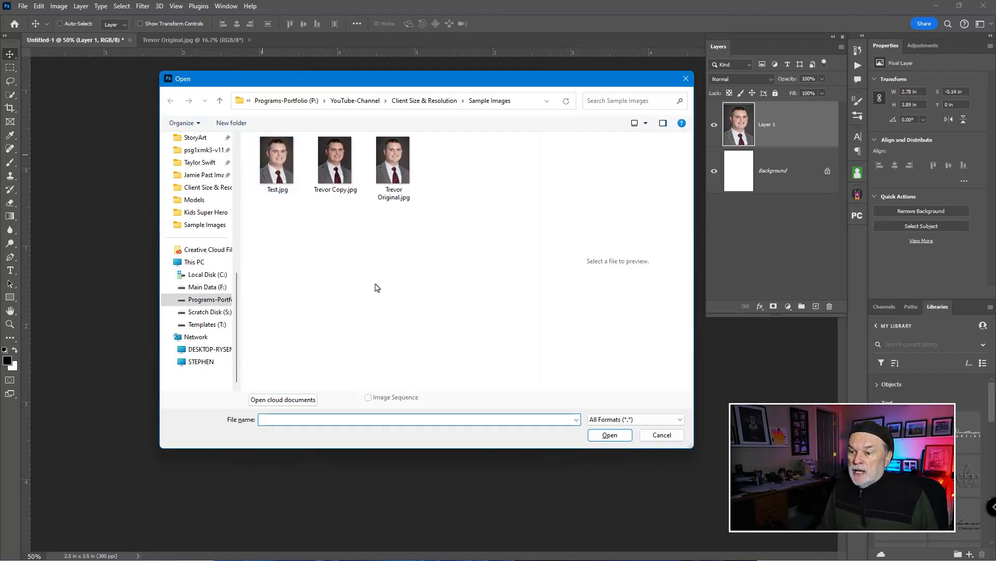
double_click(278, 179)
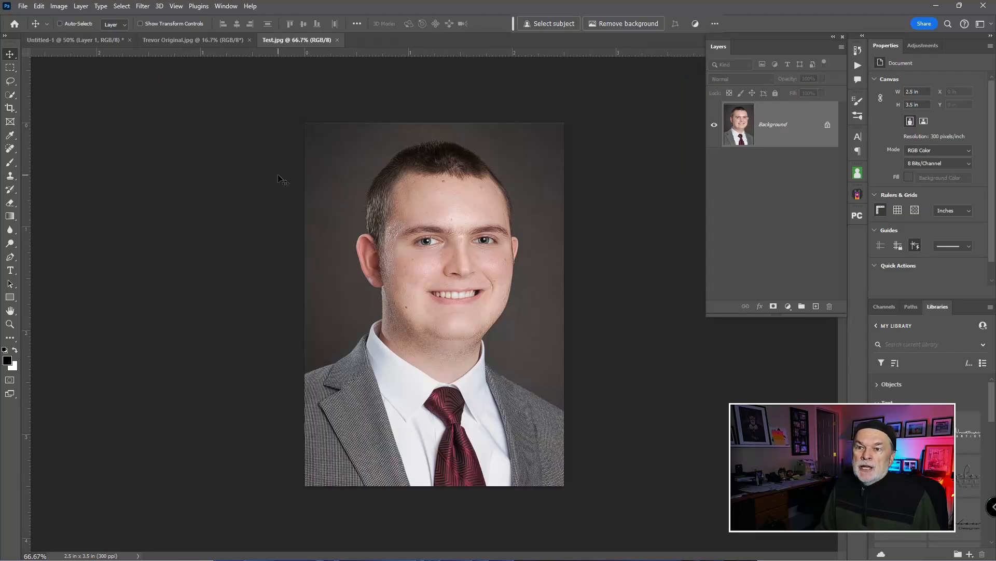
click(61, 8)
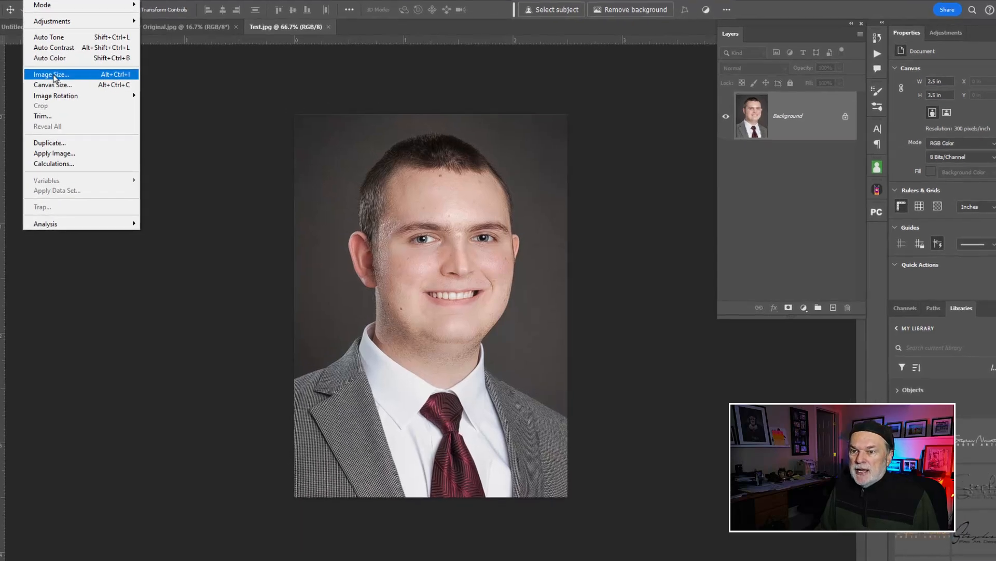
click(60, 78)
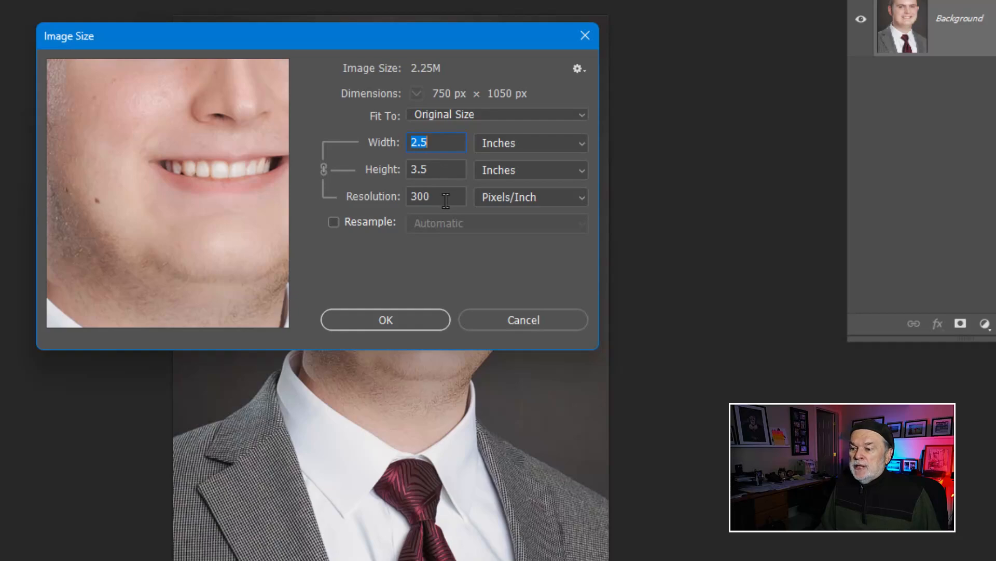
click(420, 320)
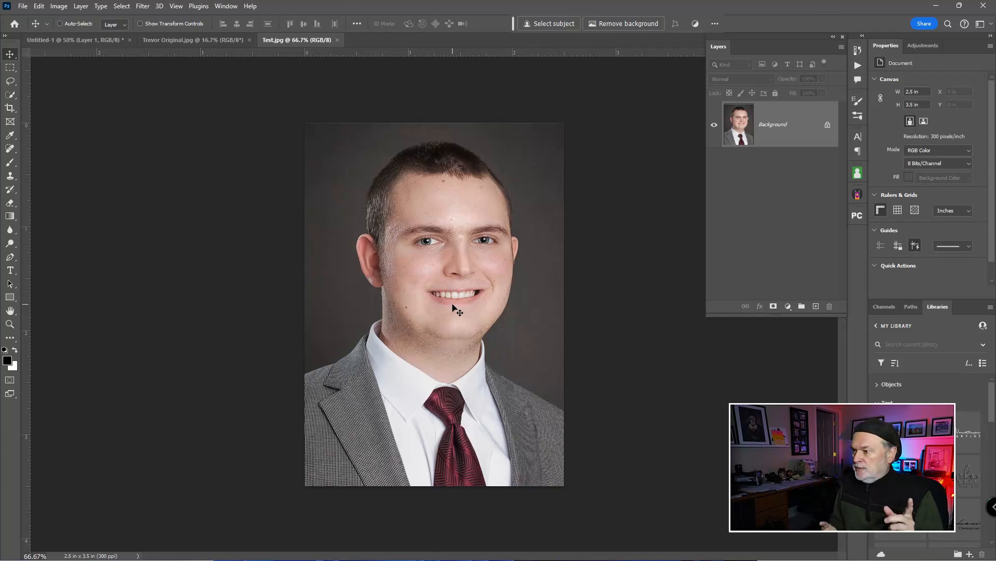
click(337, 40)
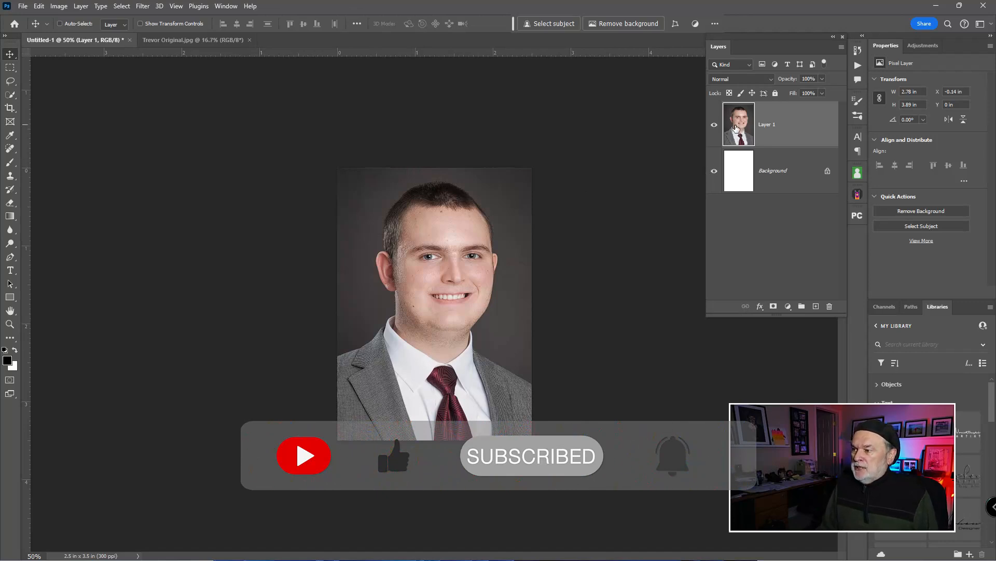
Delete the portrait layer from the 2.5 x 3.5 inch document and close the original portrait file
key(Delete)
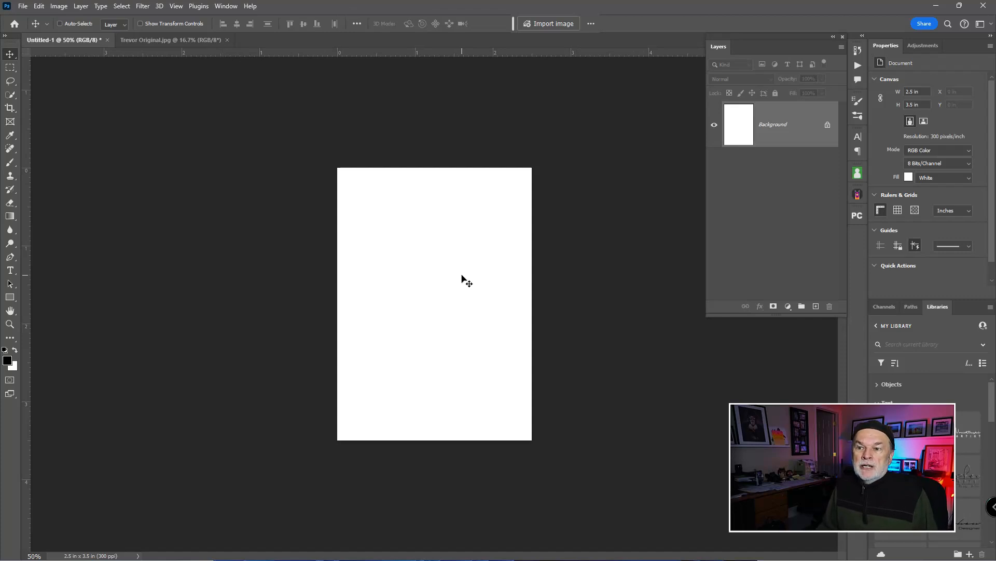
click(173, 40)
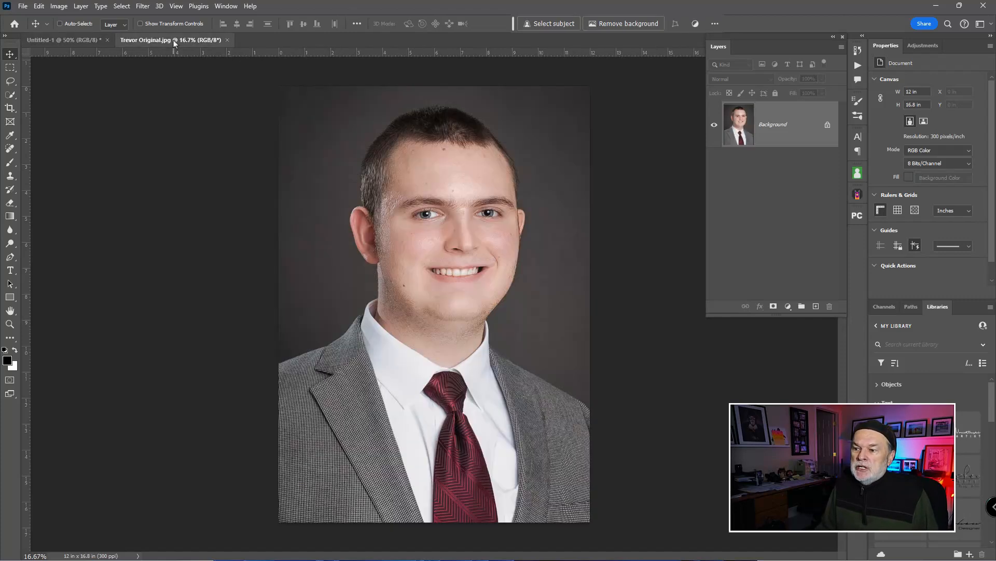
click(226, 41)
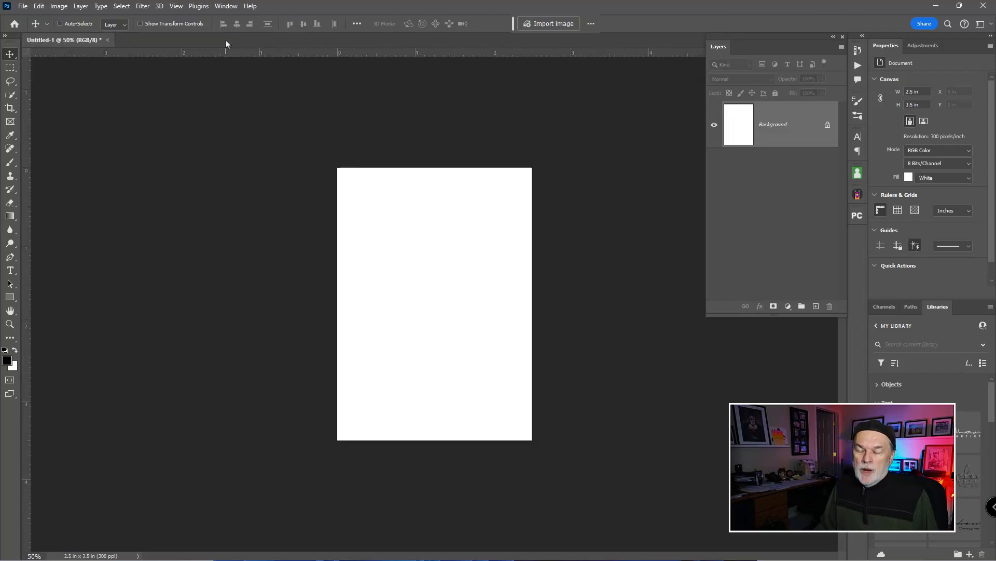
Open the JPEG copy of the original portrait from the Sample Images folder
key(ctrl)
click(226, 43)
key(ctrl+o)
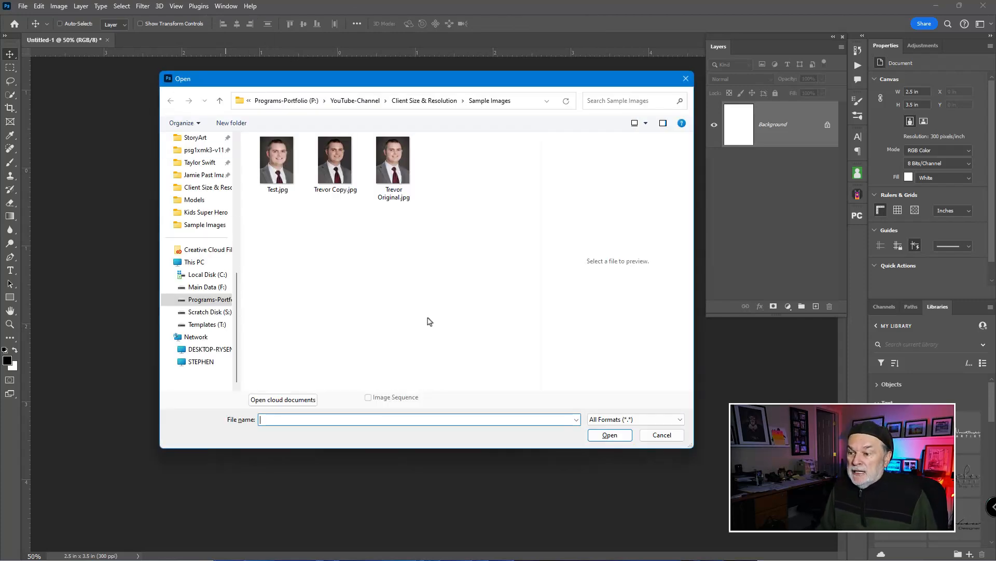
click(334, 176)
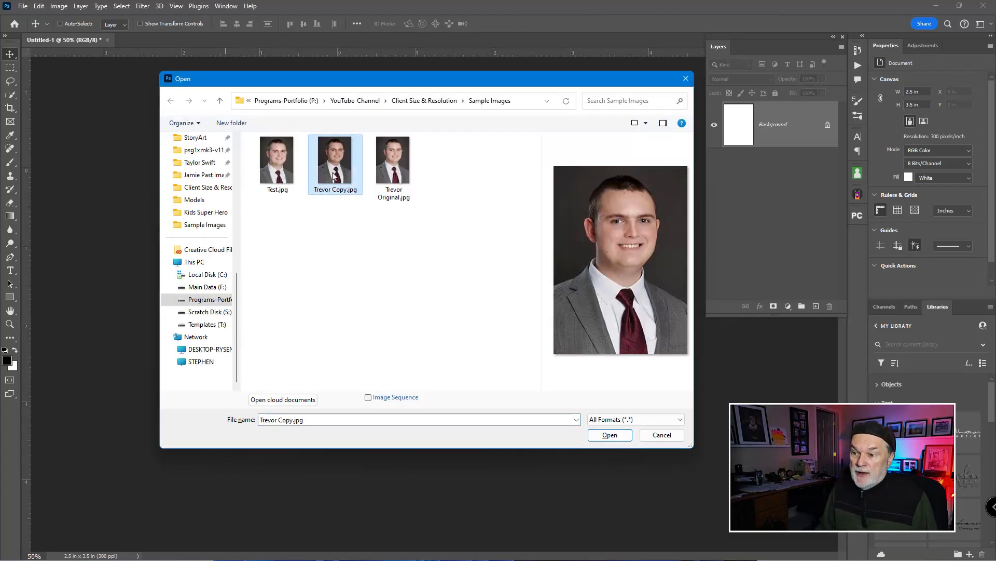
click(611, 435)
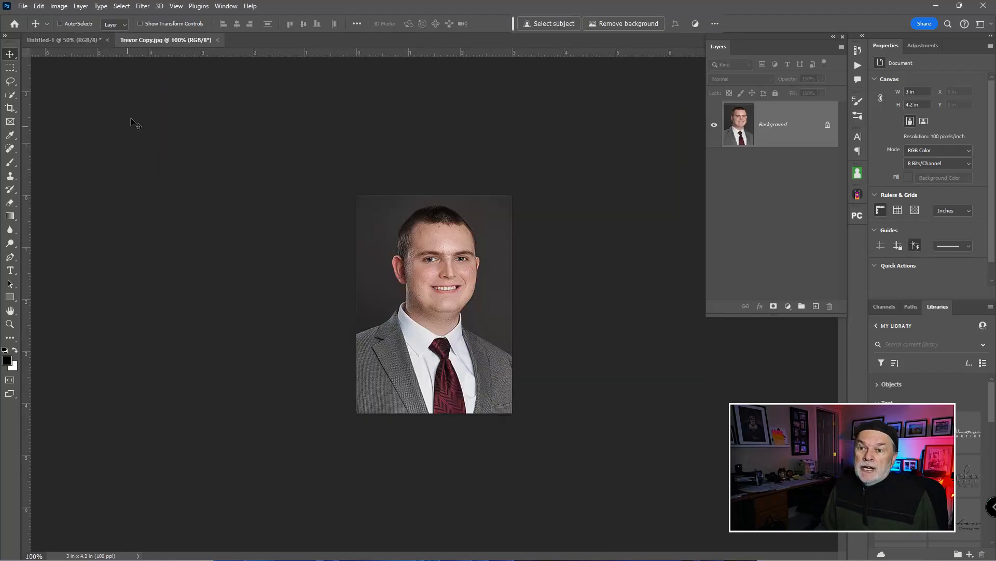
Check the opened portrait copy's dimensions and resolution in Image Size without changing anything
click(58, 6)
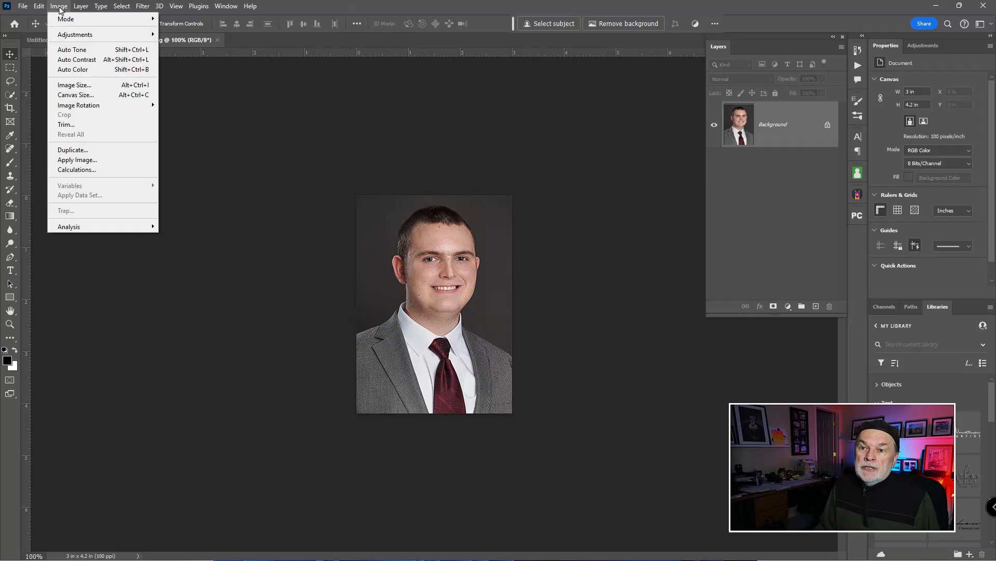
click(74, 85)
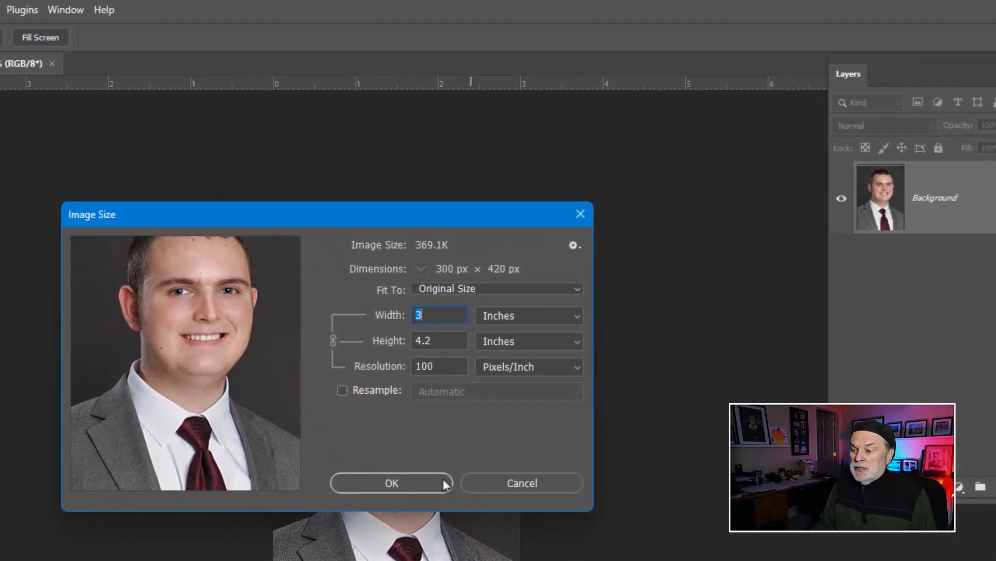
click(443, 479)
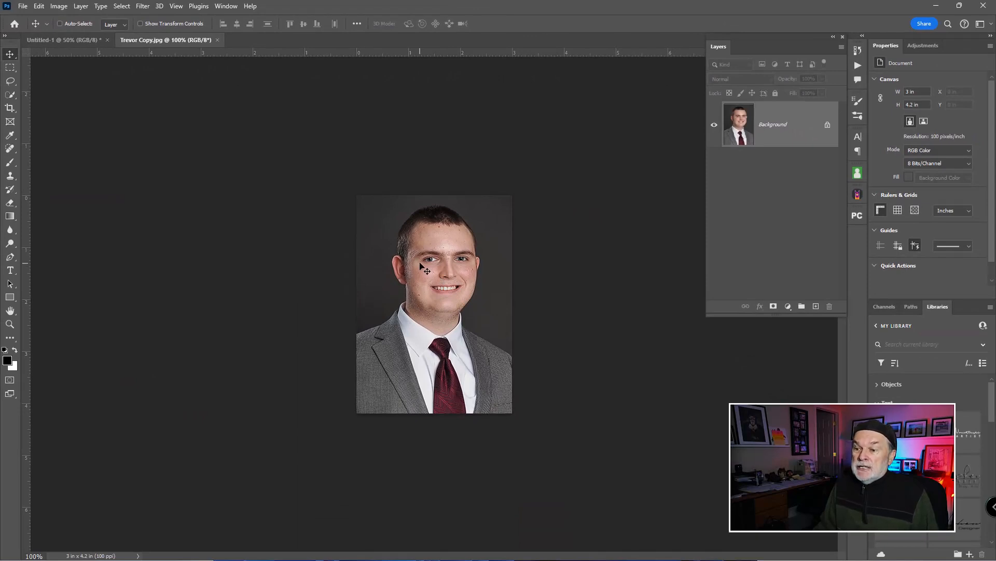
Bring the portrait copy into the blank document as a layer and enlarge it with Free Transform to about 2.61 x 3.65 in, covering the canvas
click(59, 40)
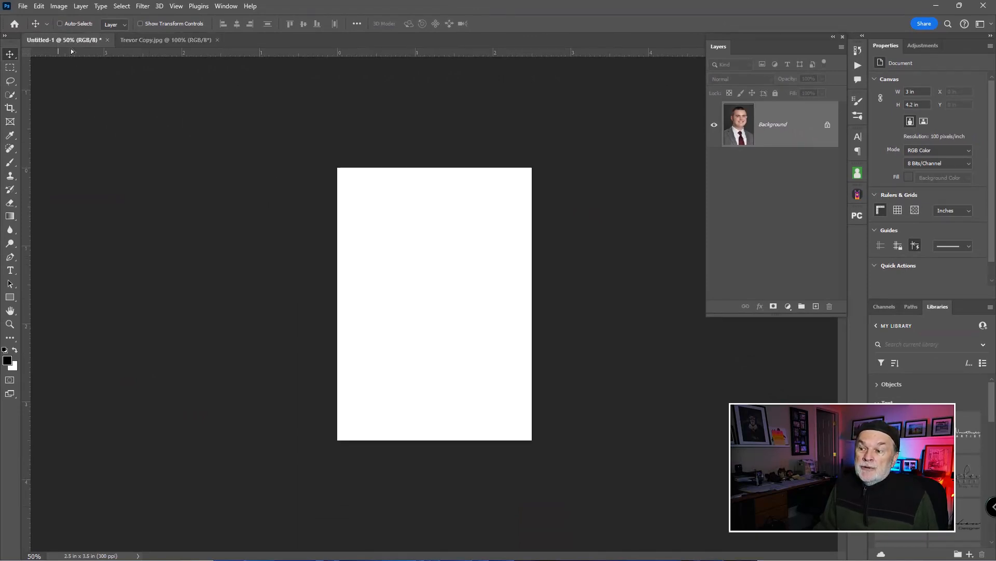
key(ctrl+v)
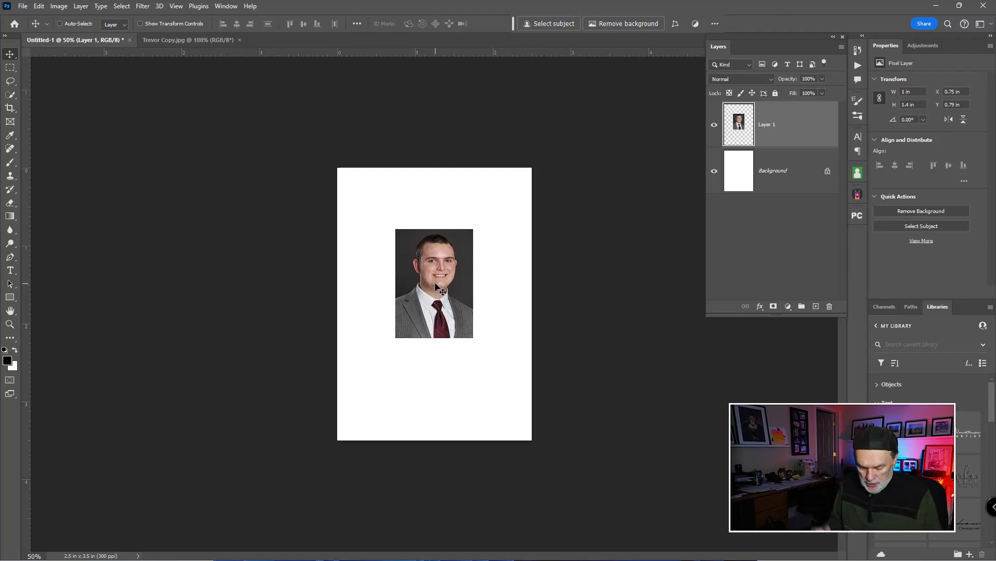
key(ctrl+t)
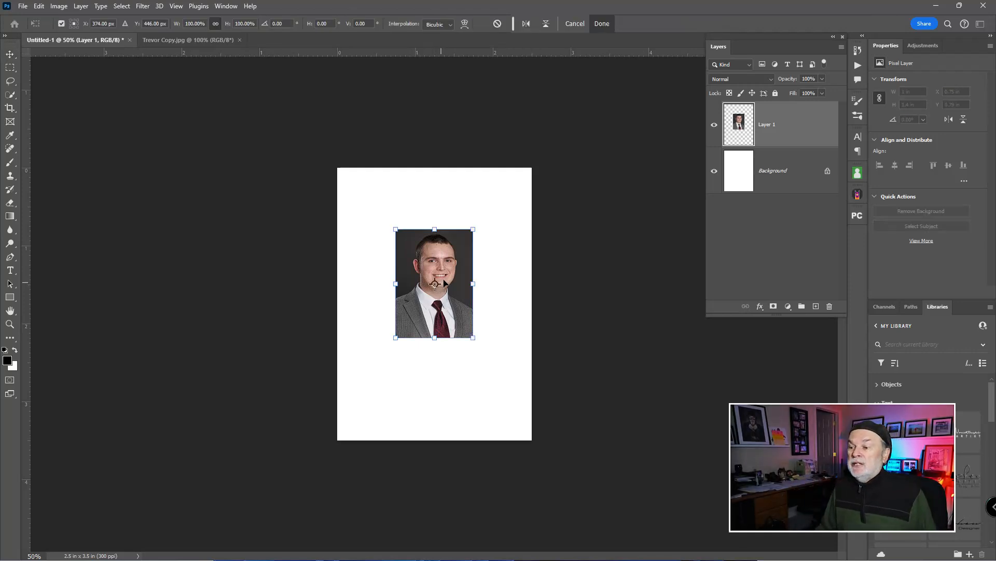
drag(475, 229, 573, 89)
drag(507, 243, 442, 322)
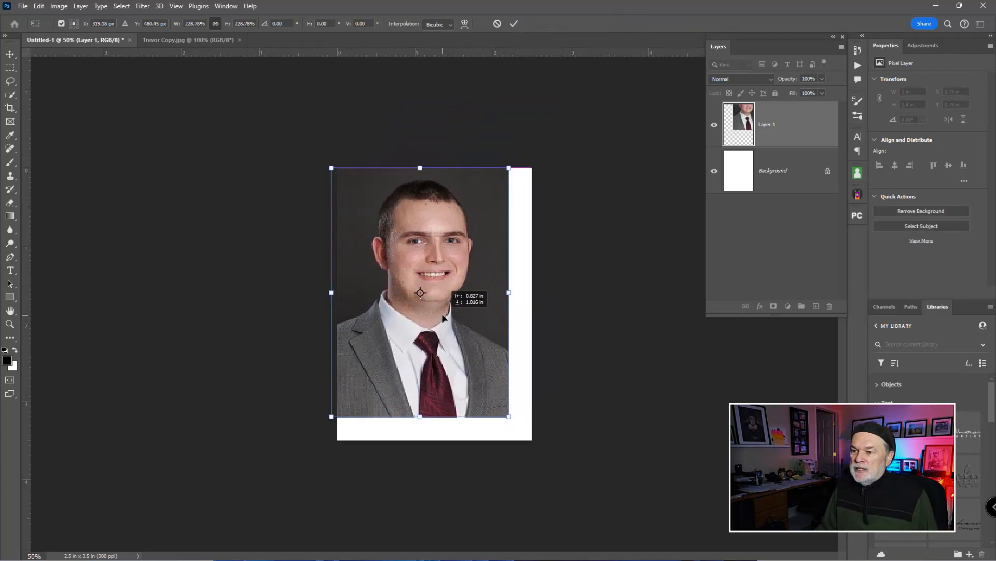
drag(510, 417, 529, 447)
drag(429, 312, 435, 389)
key(Return)
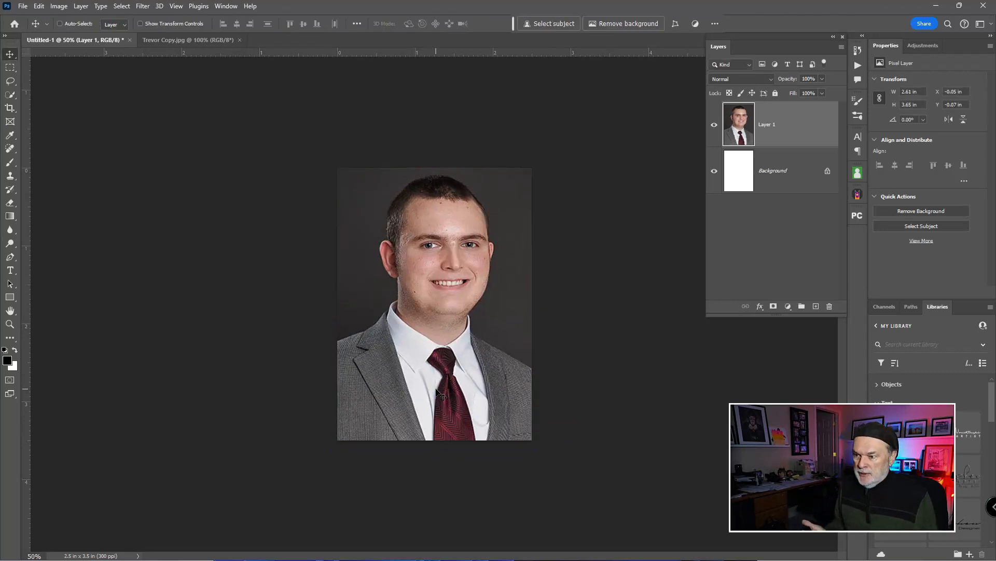
Inspect the enlarged portrait up close and delete its layer, leaving the blank document active
key(ctrl)
scroll(405, 270, up, 5)
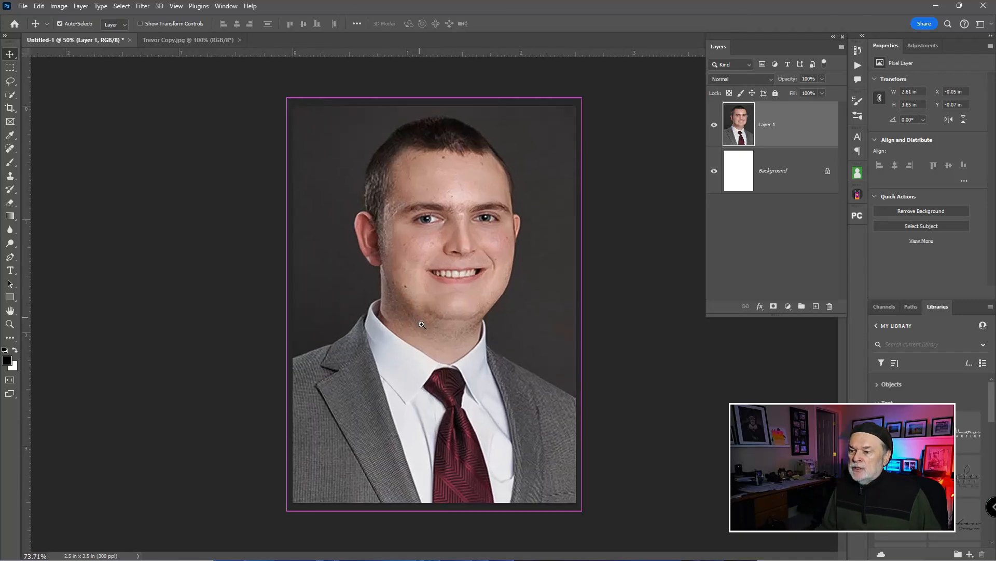
scroll(443, 370, down, 5)
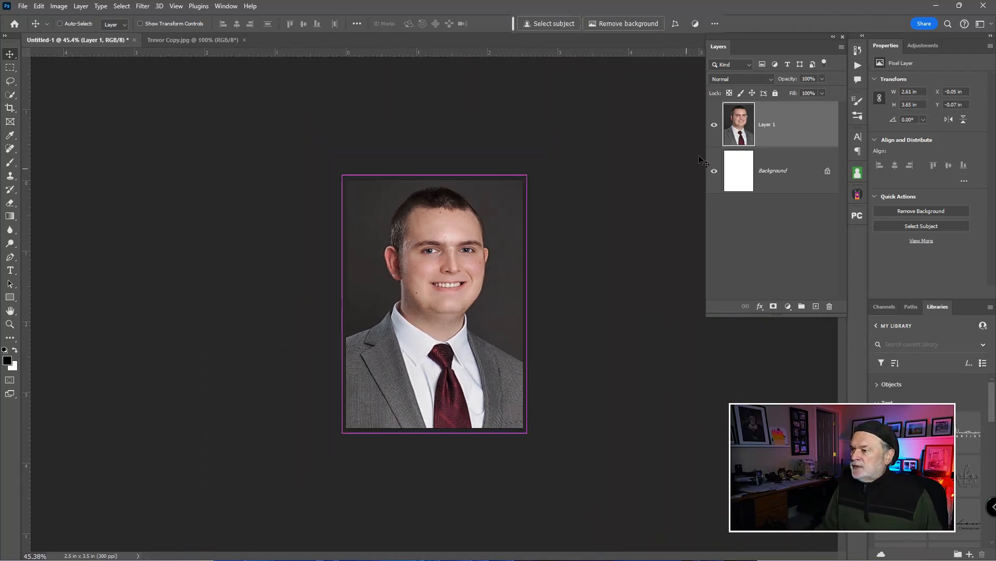
key(Delete)
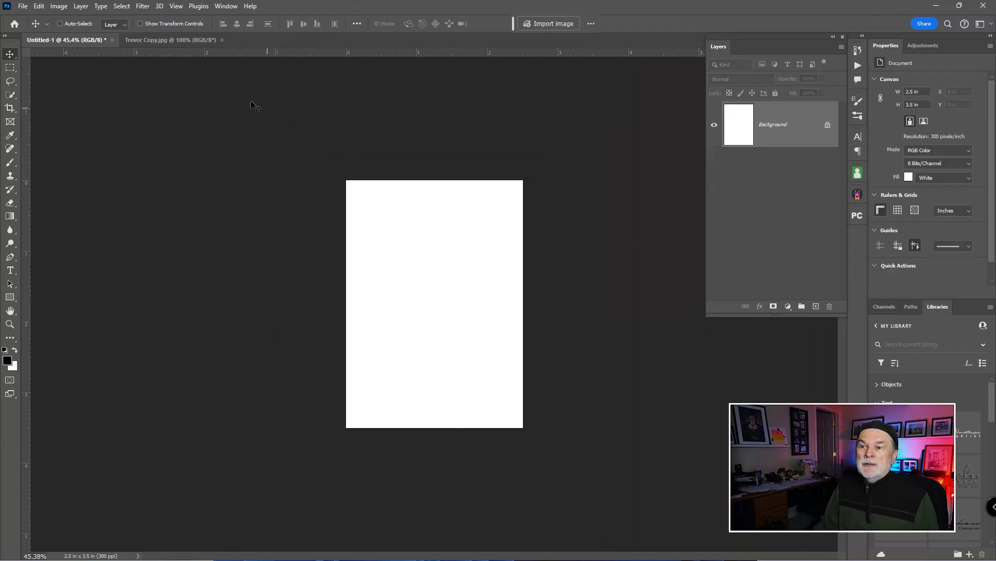
click(144, 40)
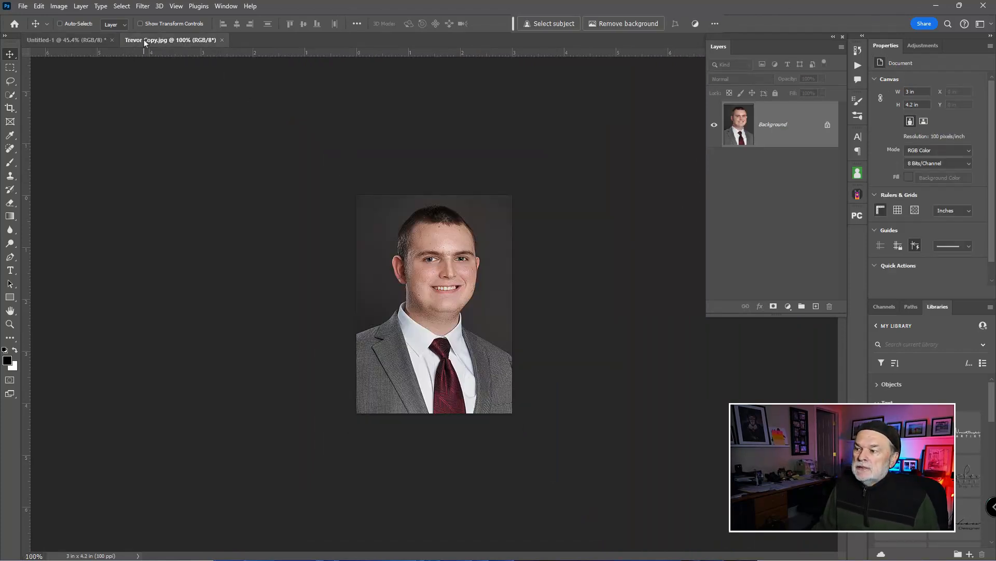
click(108, 41)
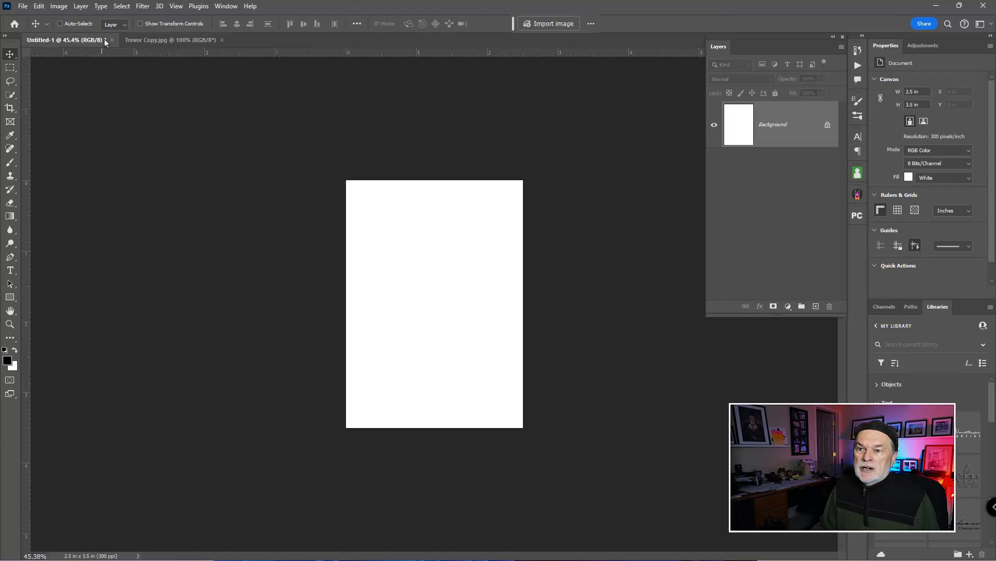
Close the blank 2.5 x 3.5 in document without saving and create an 11 x 14 in, 300 ppi document
click(111, 39)
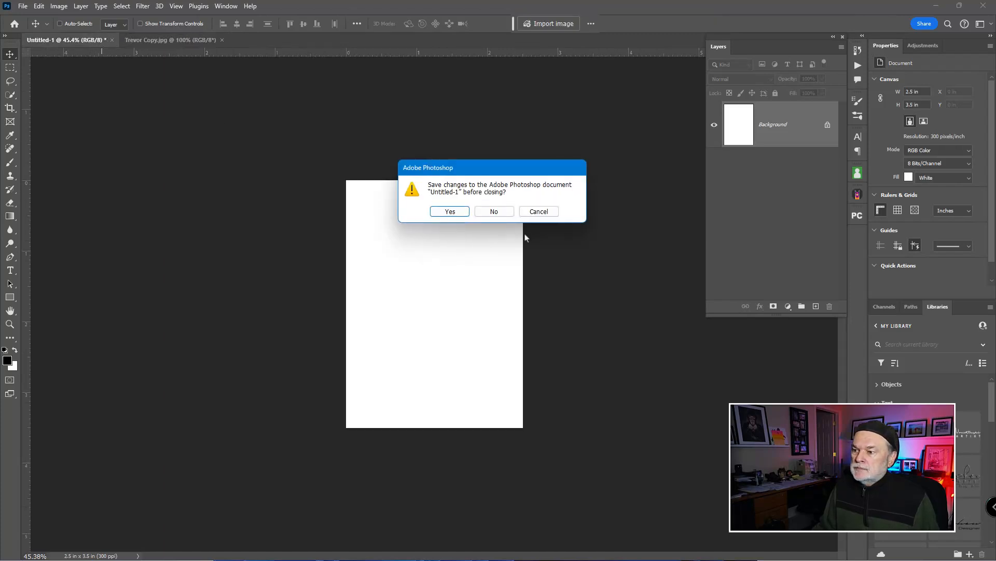
click(496, 209)
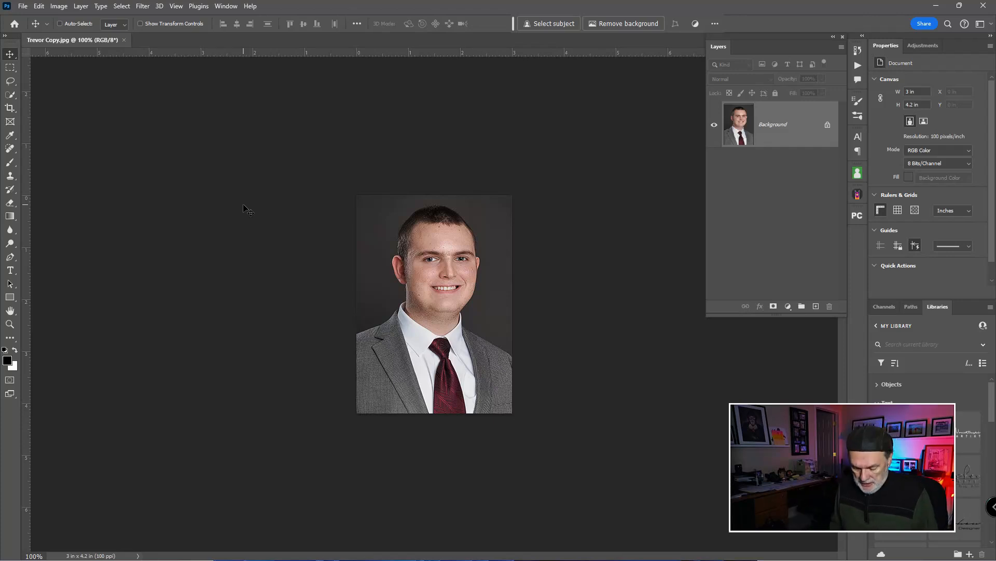
key(ctrl)
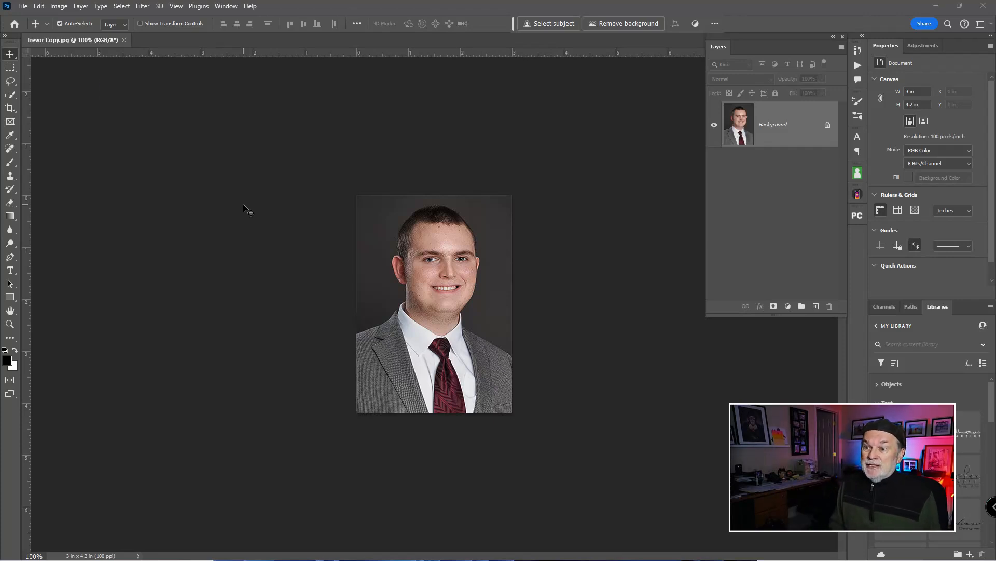
key(ctrl+n)
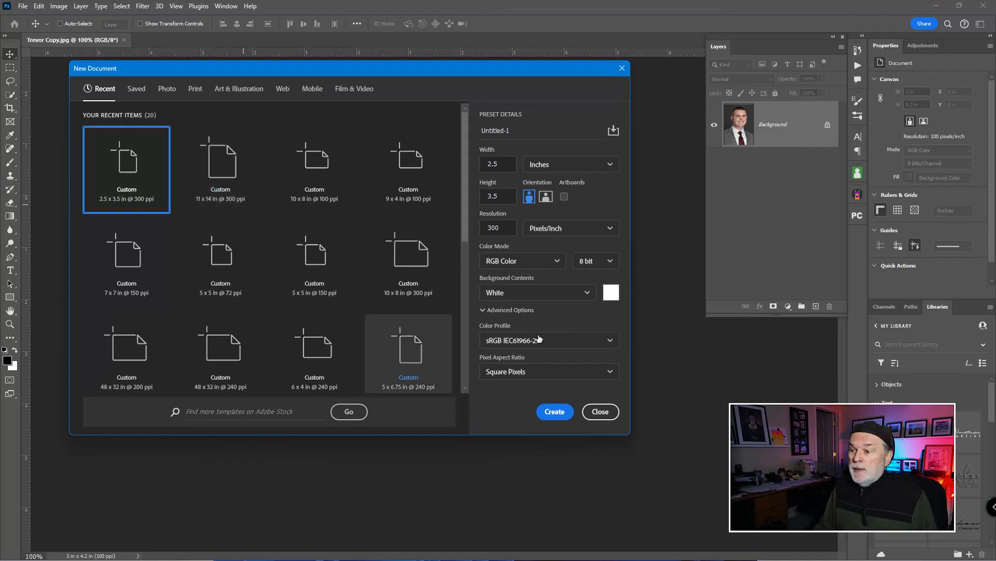
click(479, 164)
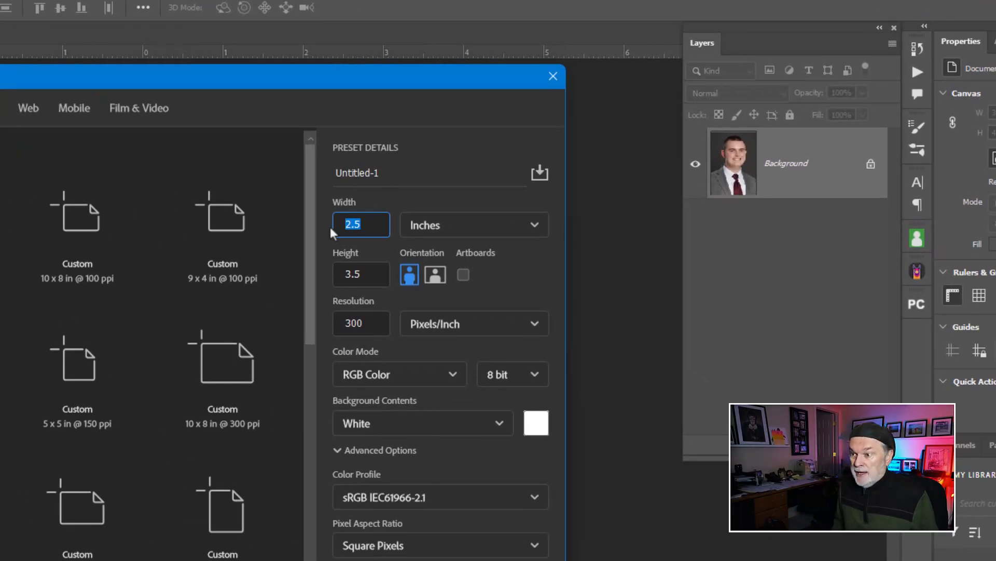
key(Tab)
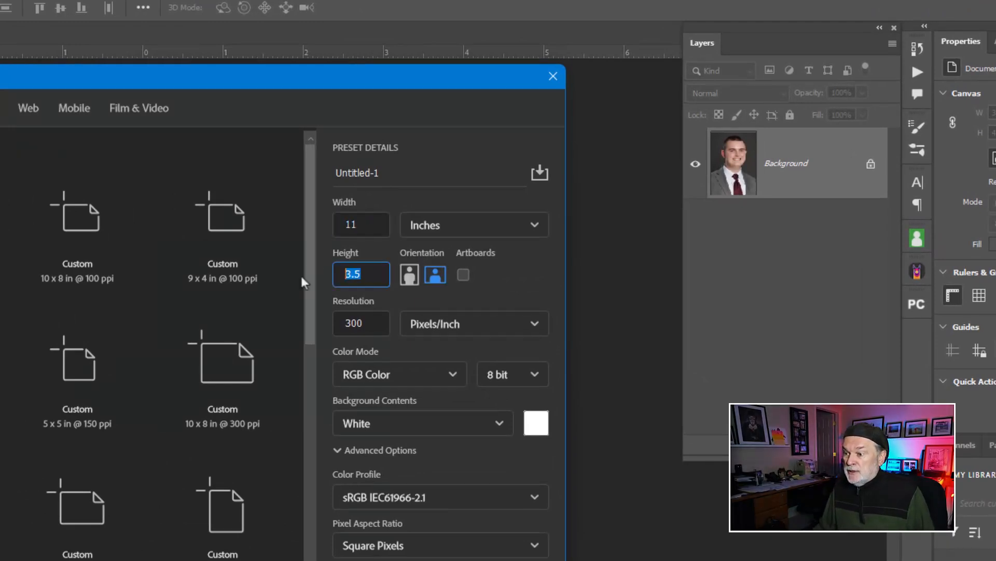
text(14)
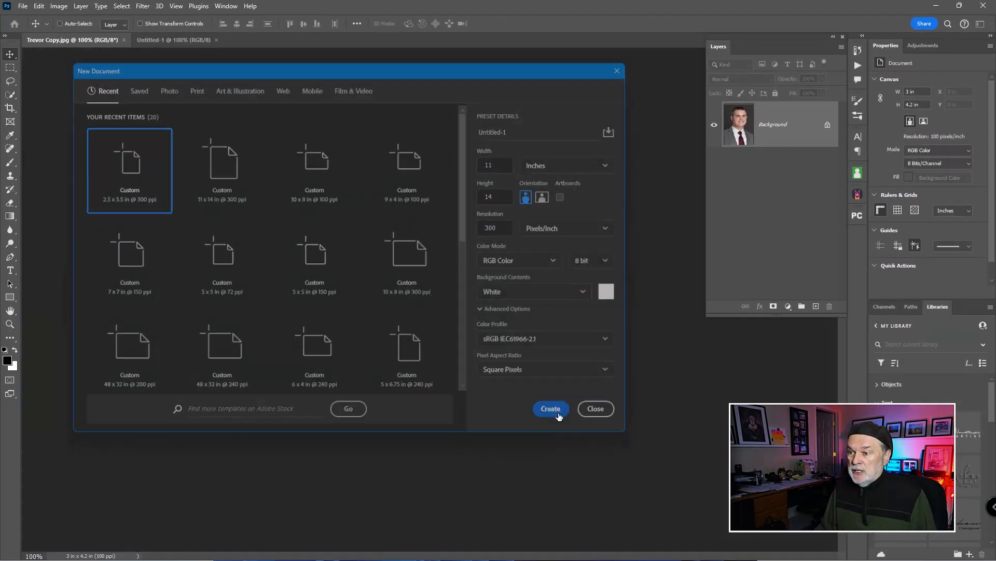
click(546, 414)
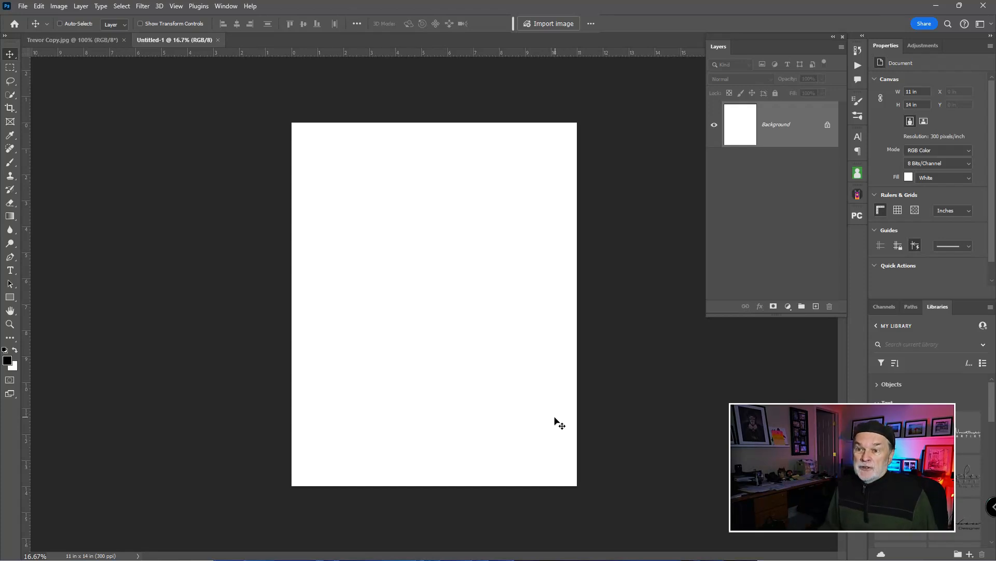
Bring the portrait copy into the 11 x 14 in document as a layer
click(93, 42)
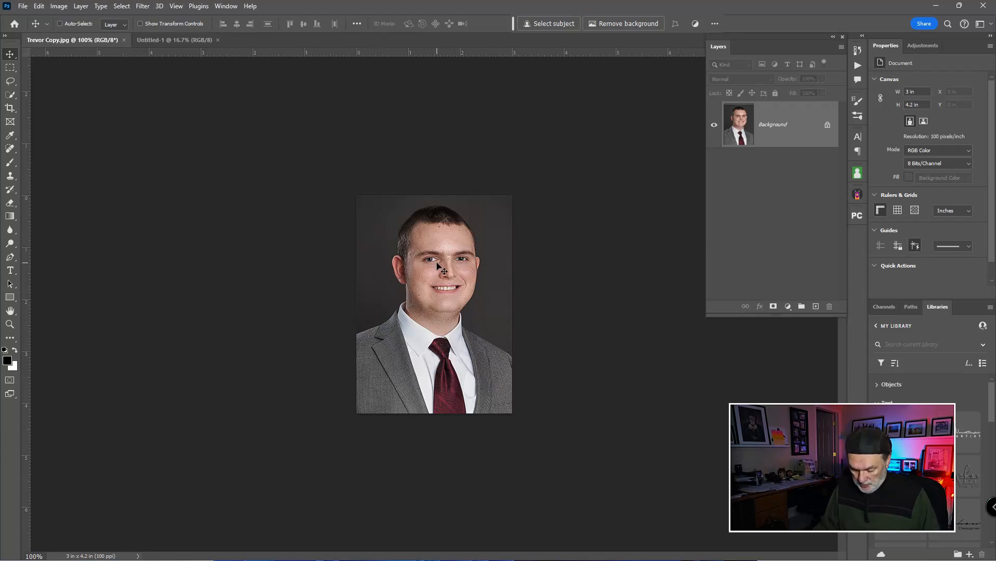
click(185, 41)
drag(184, 41, 430, 258)
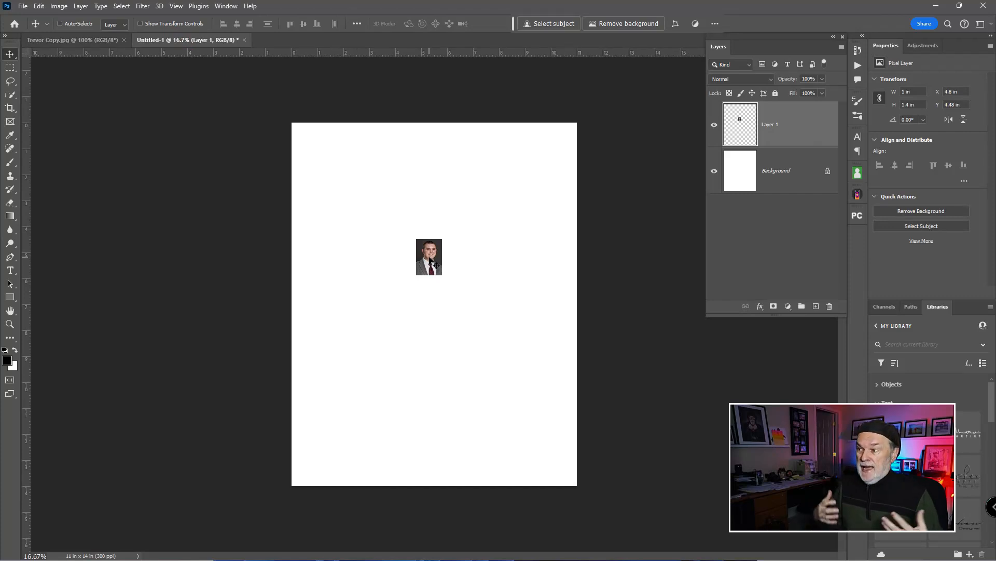
Enlarge the portrait layer with Free Transform to about 11.32 x 15.85 in, covering the canvas, and inspect the face up close
key(ctrl+t)
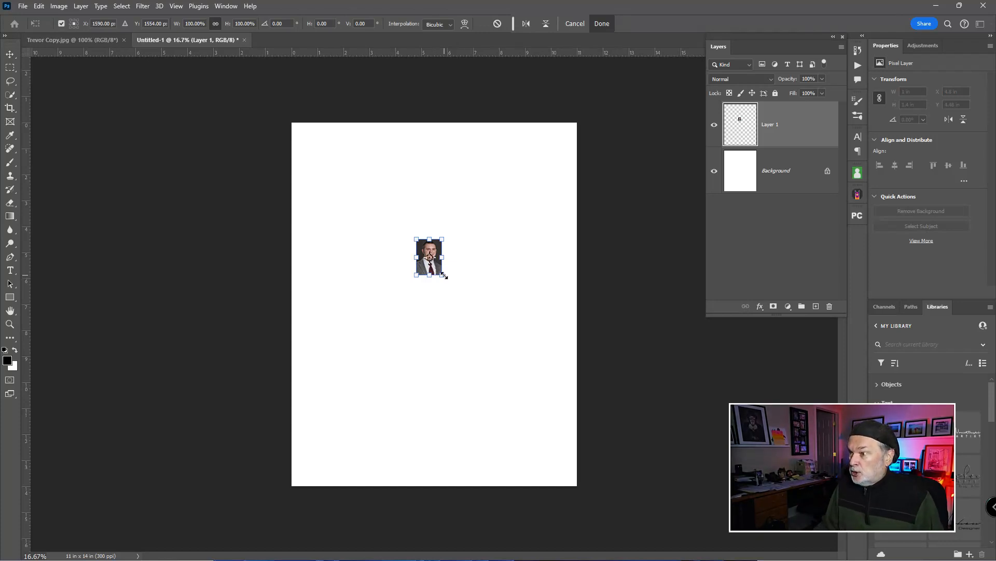
drag(444, 276, 641, 501)
drag(522, 390, 392, 267)
drag(499, 415, 621, 499)
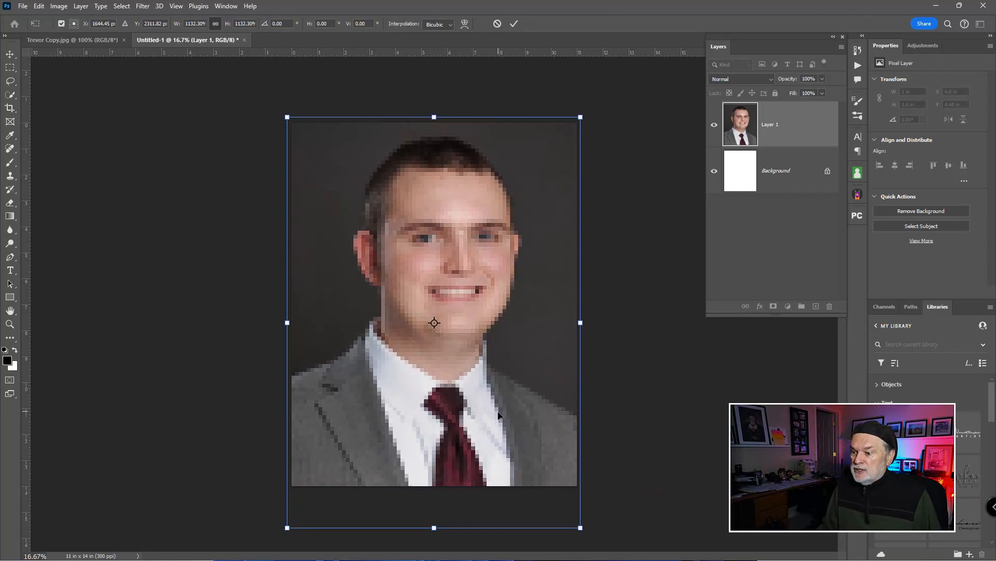
key(Return)
scroll(470, 293, up, 5)
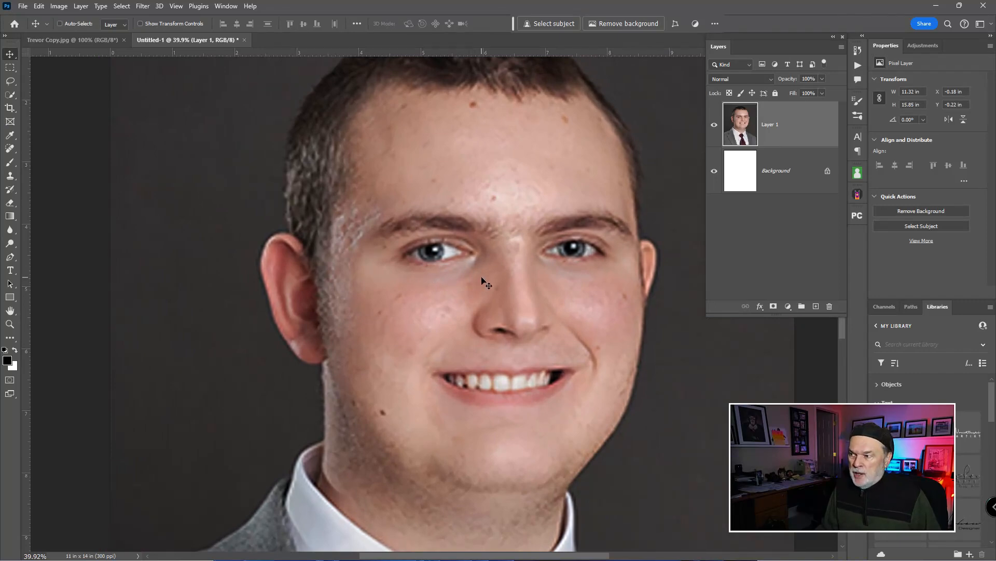
scroll(486, 283, down, 5)
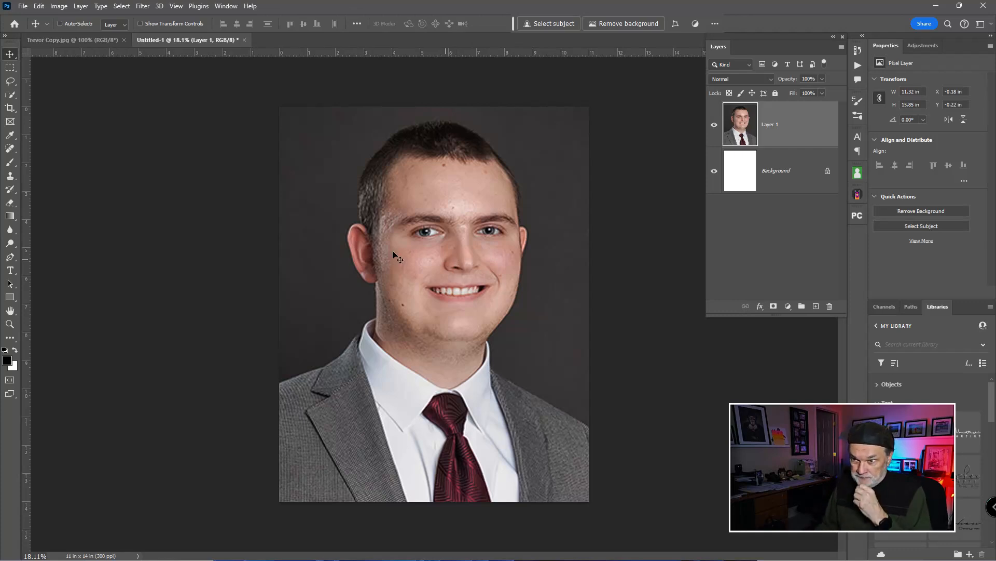
Close the 11 x 14 in document without saving and close the portrait copy
click(245, 40)
click(499, 213)
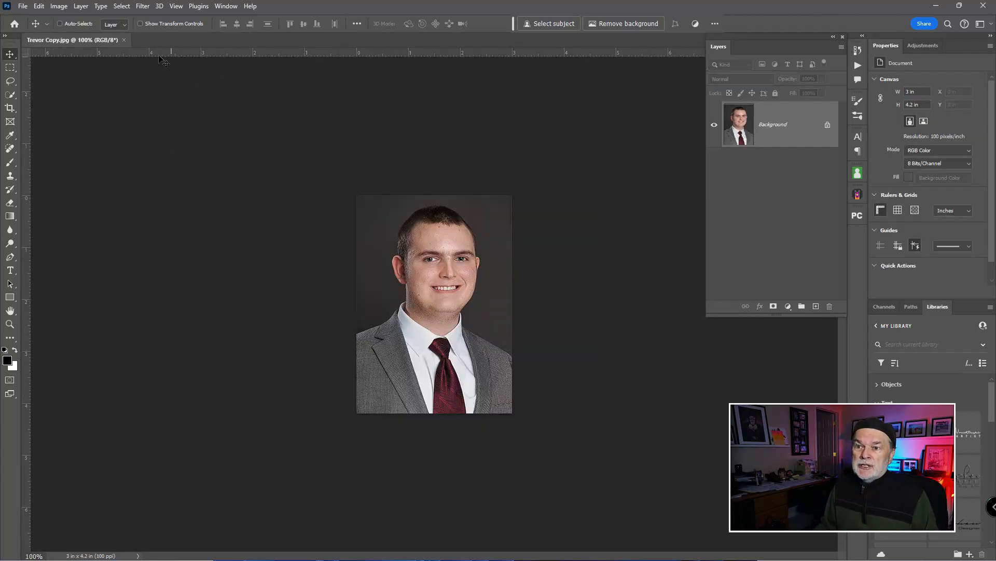
click(124, 40)
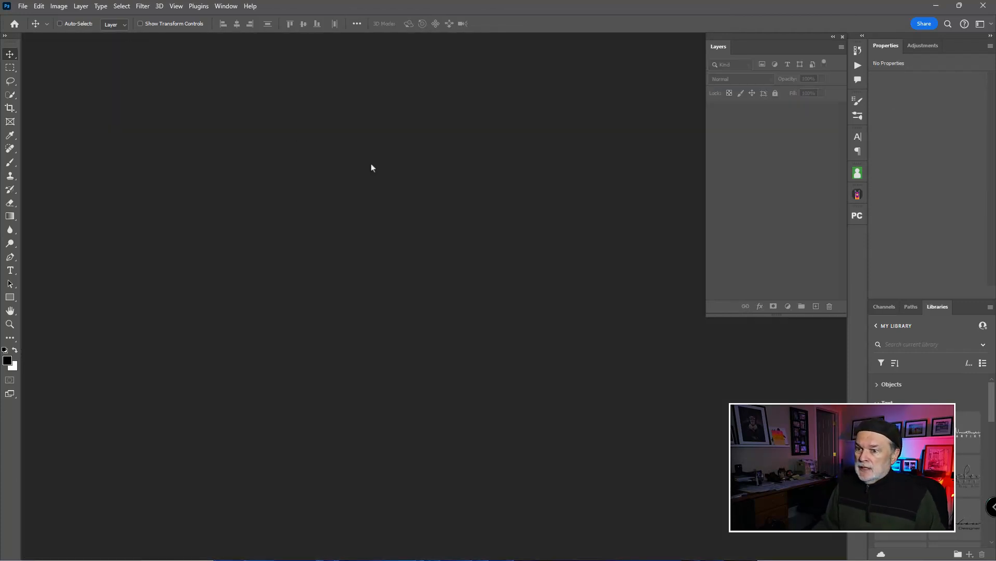
key(ctrl)
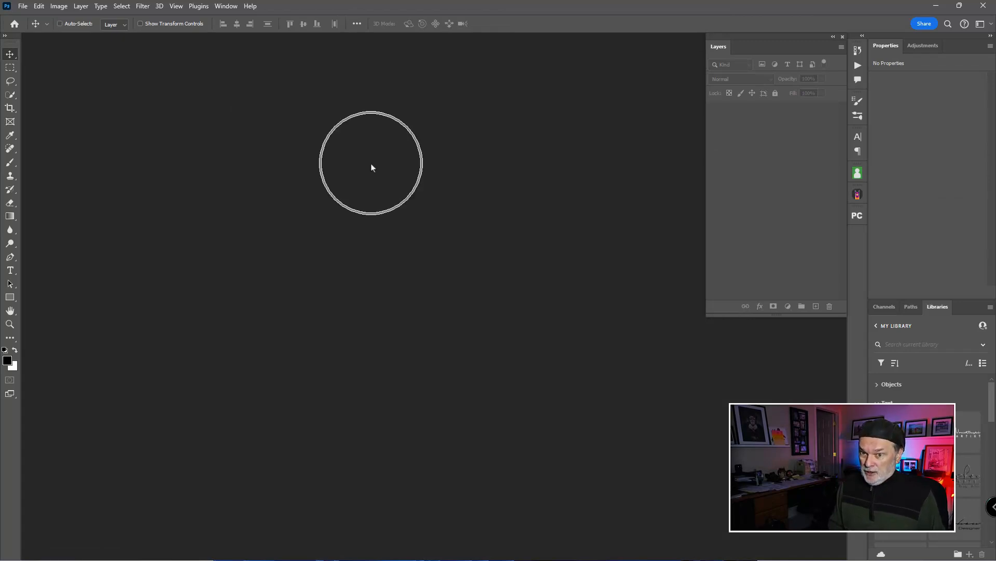
Set up a new document 2.5 in wide and 3.5 in high at 300 pixels per inch
click(25, 8)
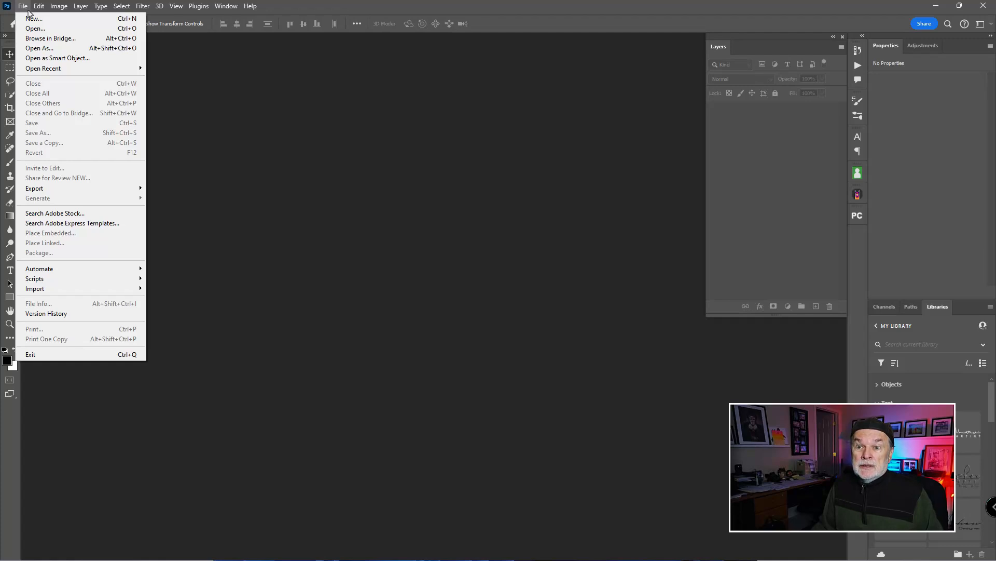
mouse_move(41, 11)
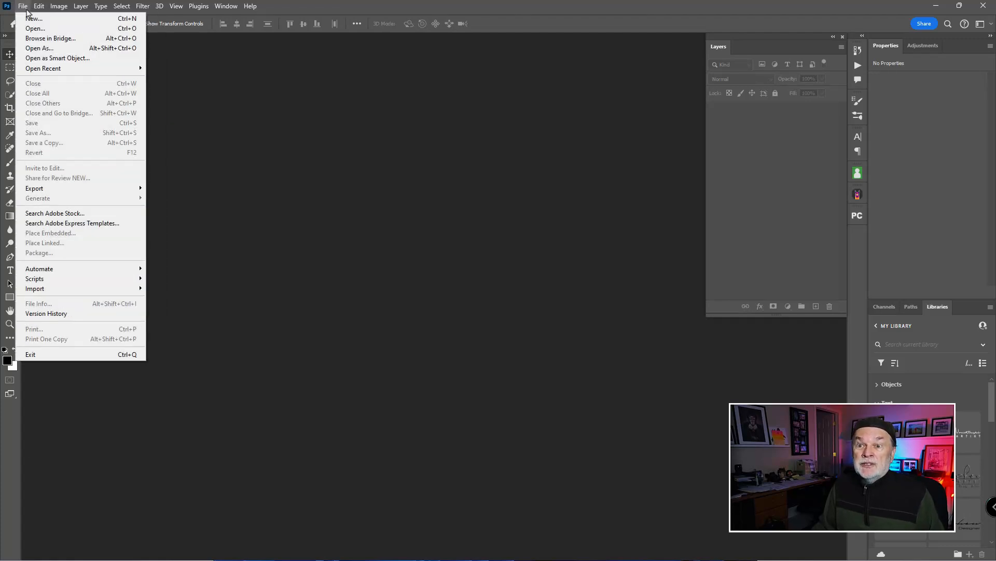
click(33, 19)
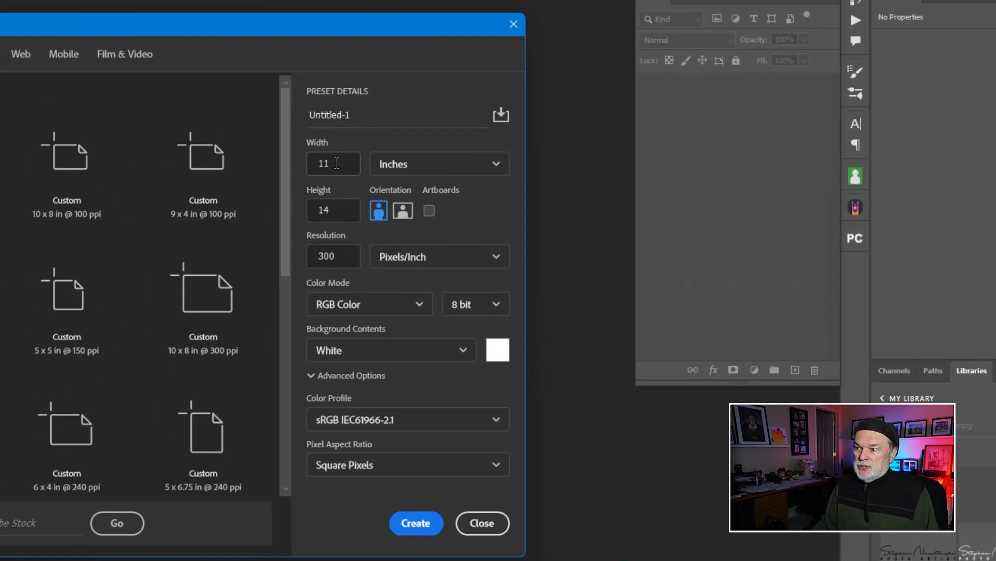
drag(337, 163, 306, 169)
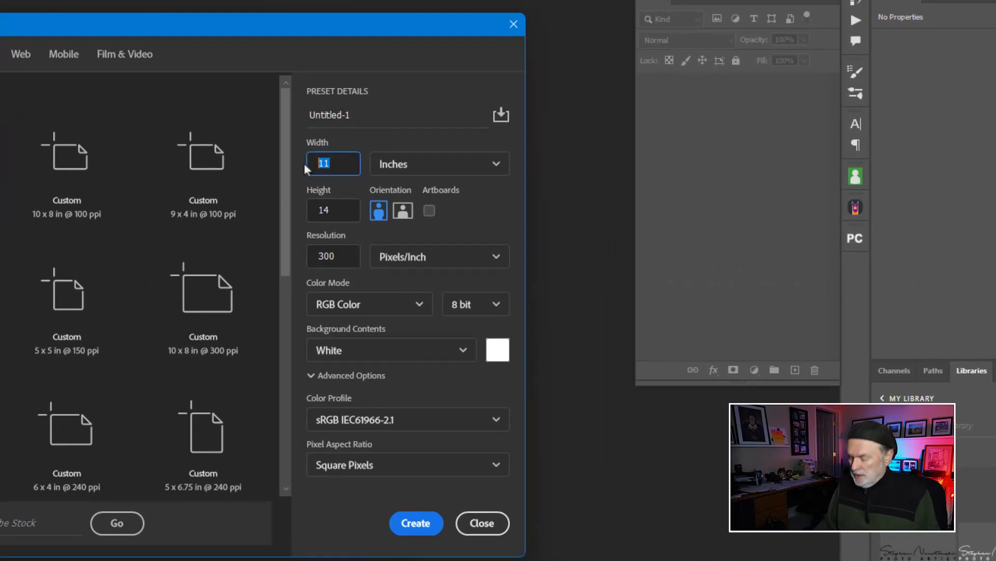
text(2.5)
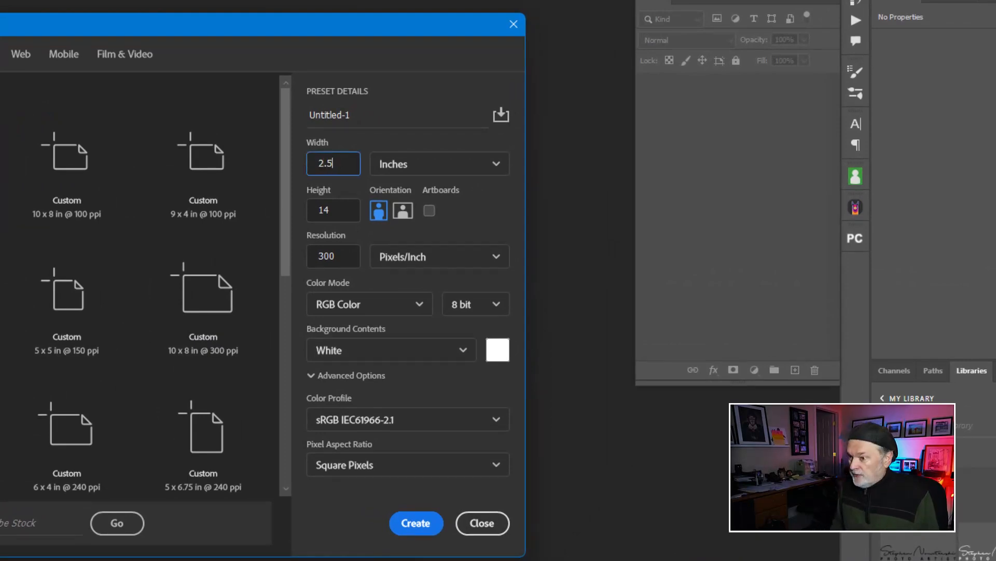
drag(336, 210, 305, 213)
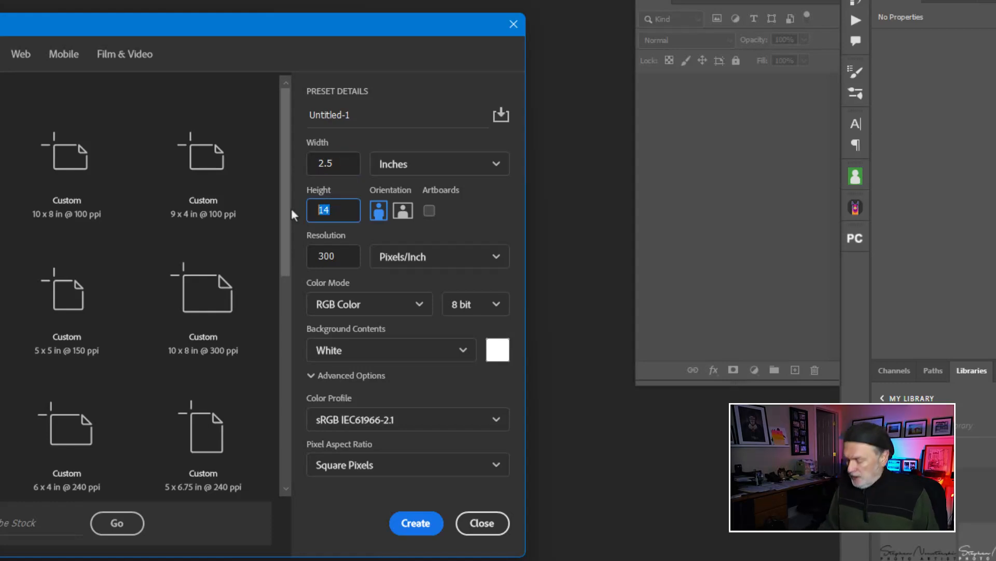
text(3.5)
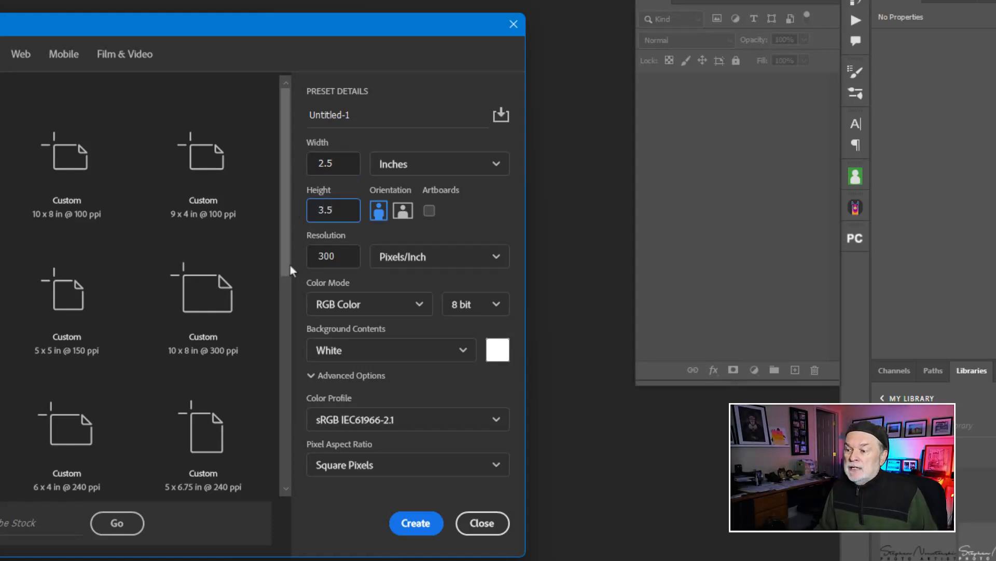
click(342, 262)
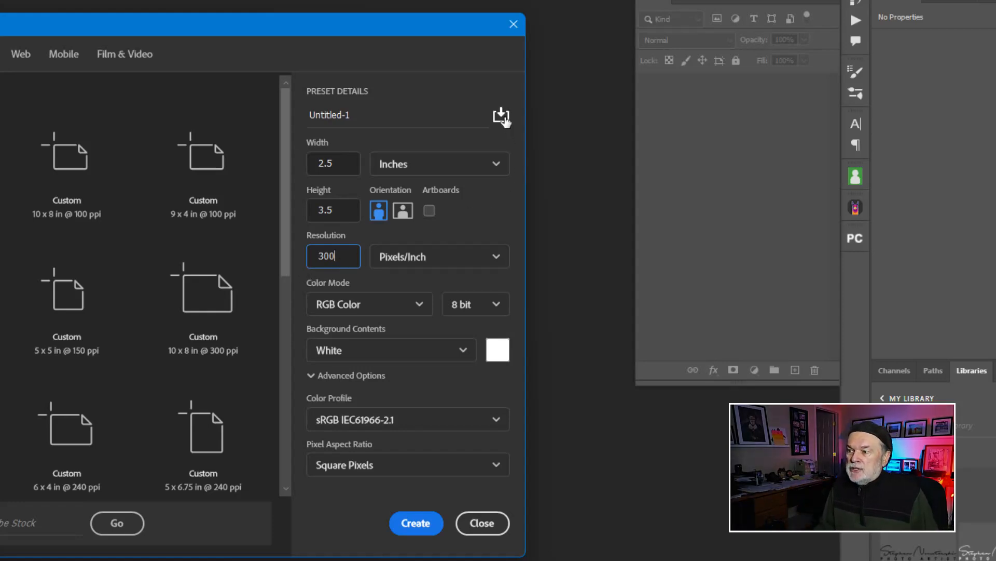
Save the document settings as a preset named "HS Template" and create the blank document from it
click(501, 116)
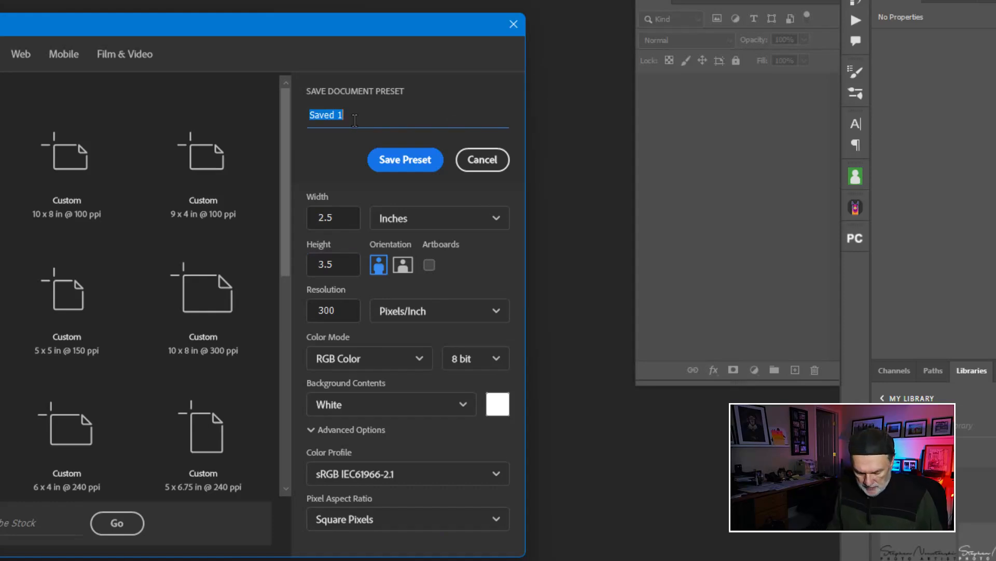
text(HS)
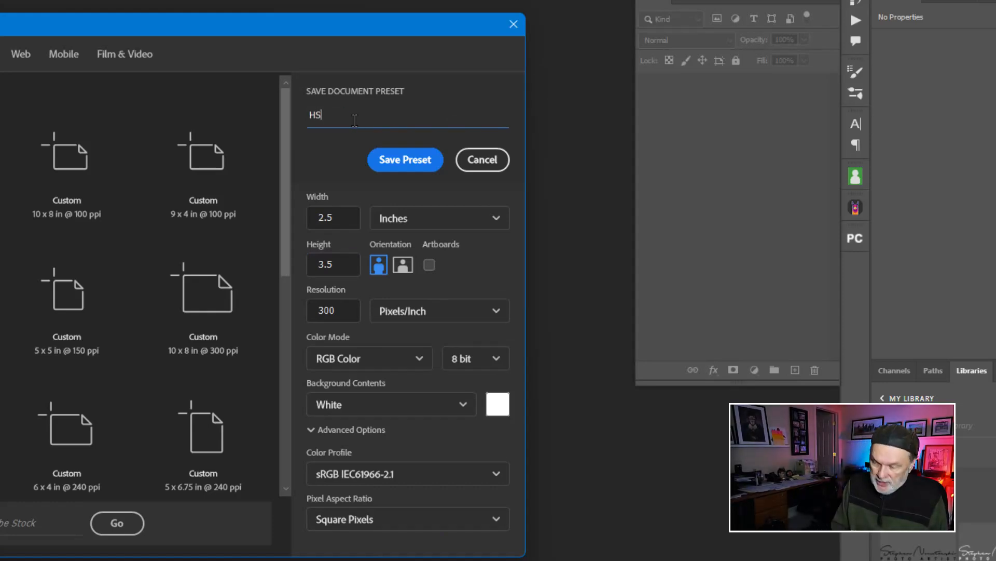
text( T)
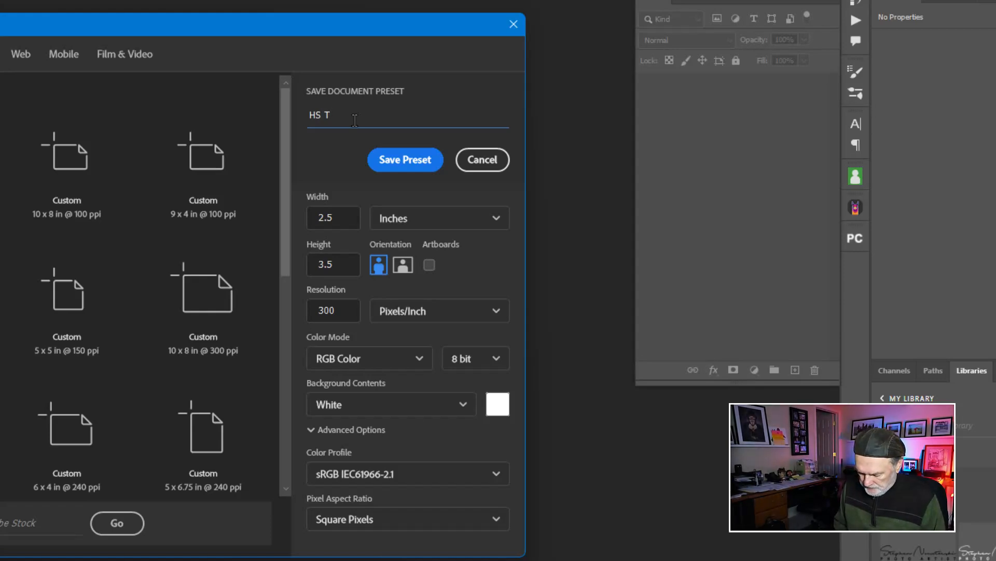
text(emp)
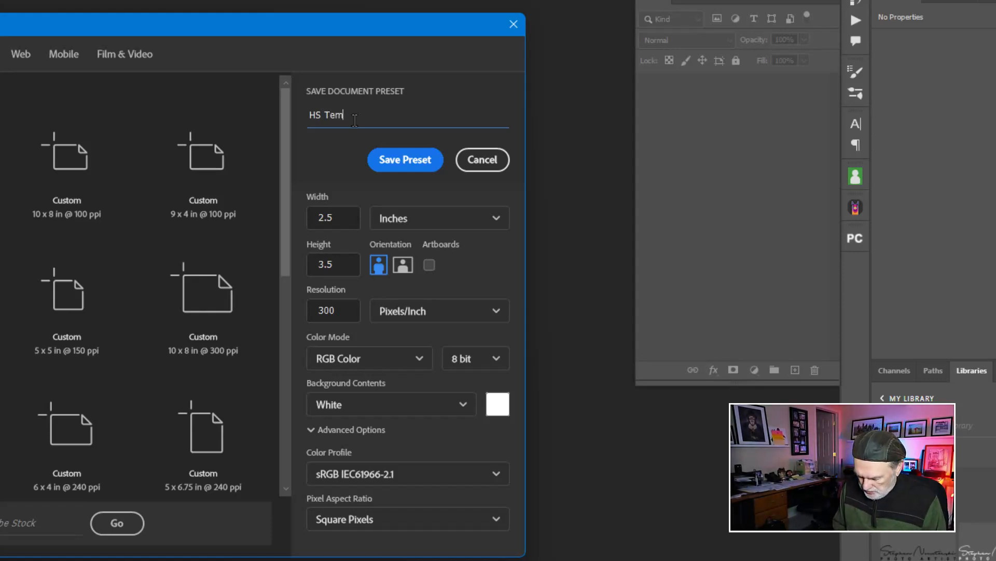
key(BackSpace)
key(BackSpace)
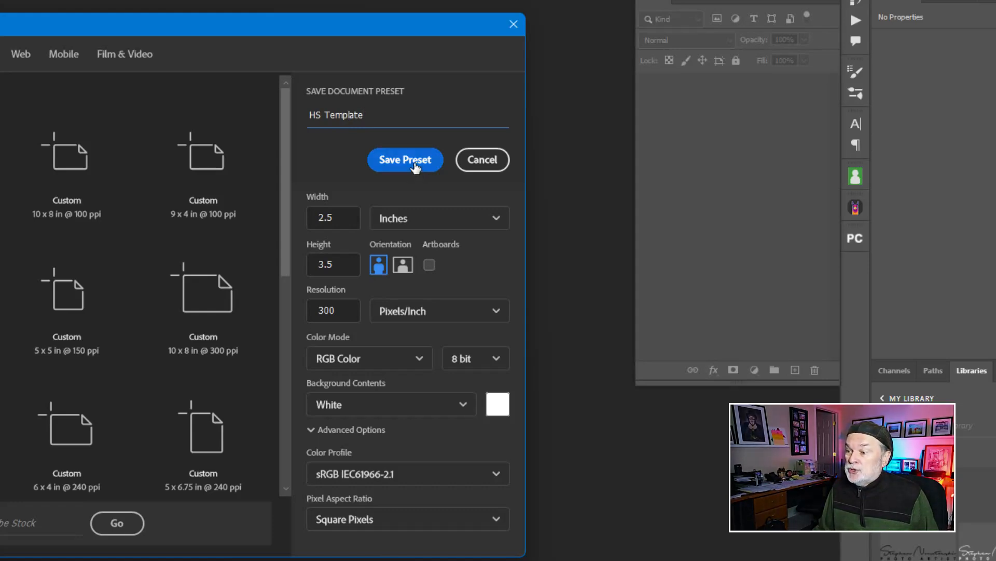
click(415, 162)
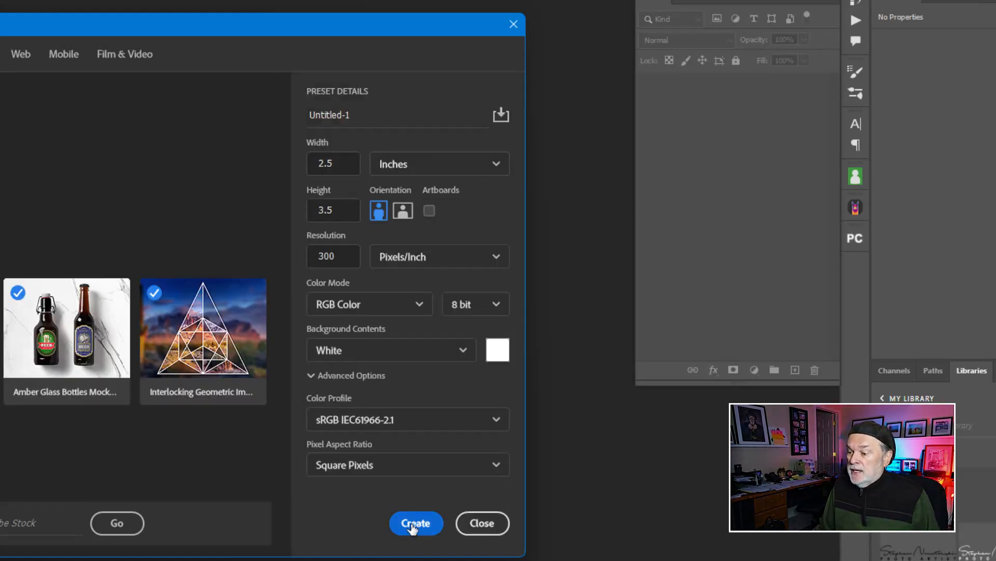
click(414, 522)
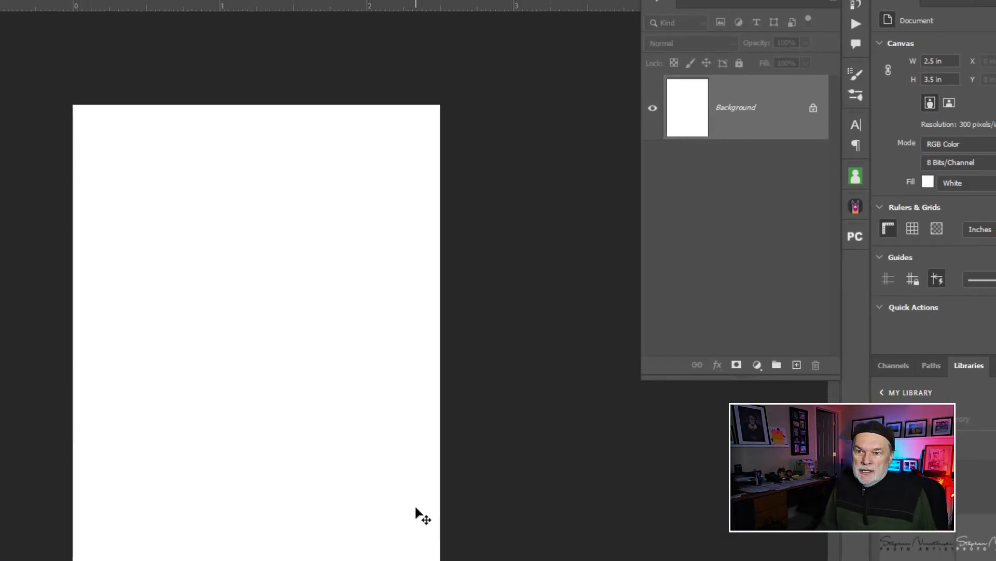
Check the recent new-document presets for HS Template without creating another document
key(ctrl+n)
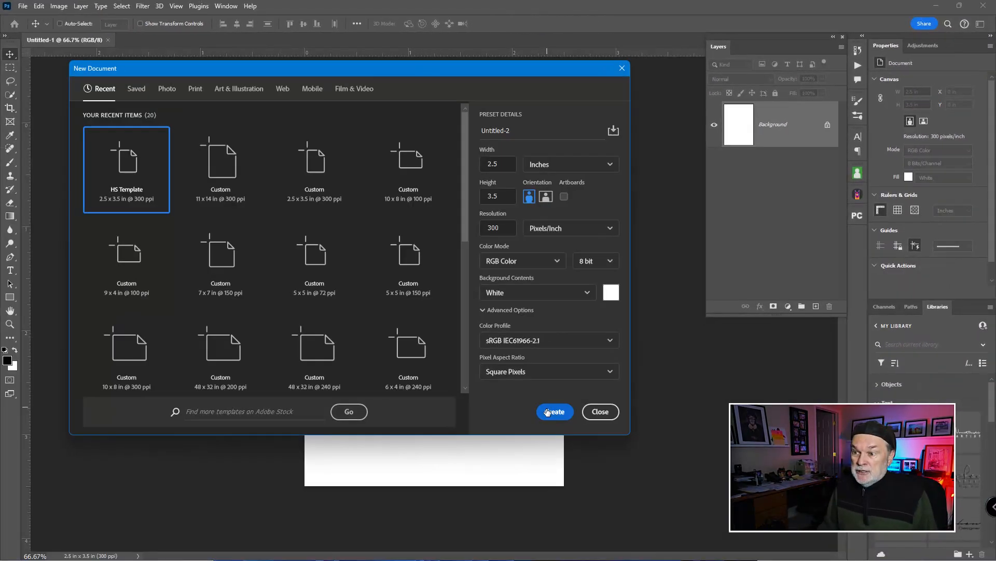
click(600, 411)
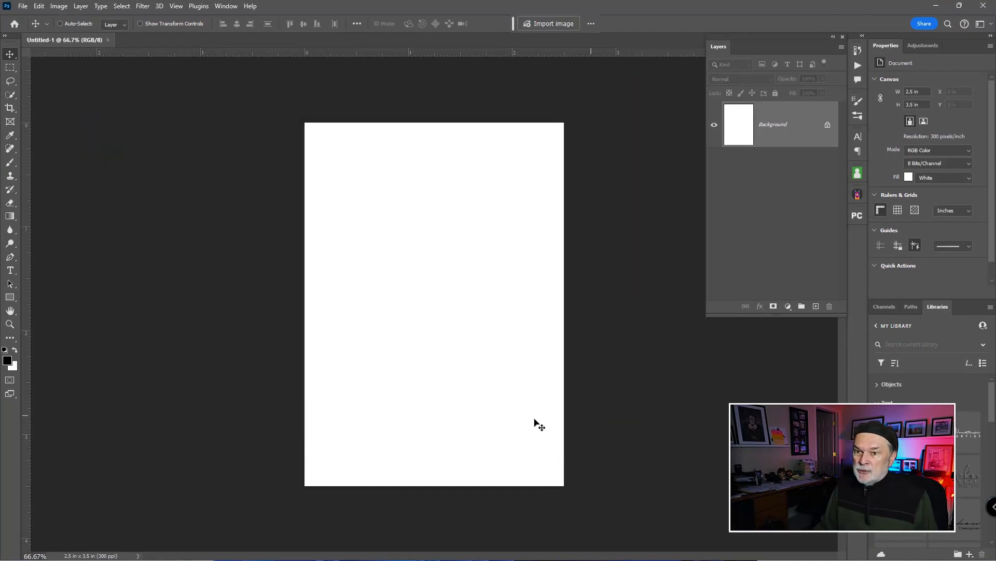
Check the blank document's dimensions and resolution in Image Size without changing anything
click(66, 7)
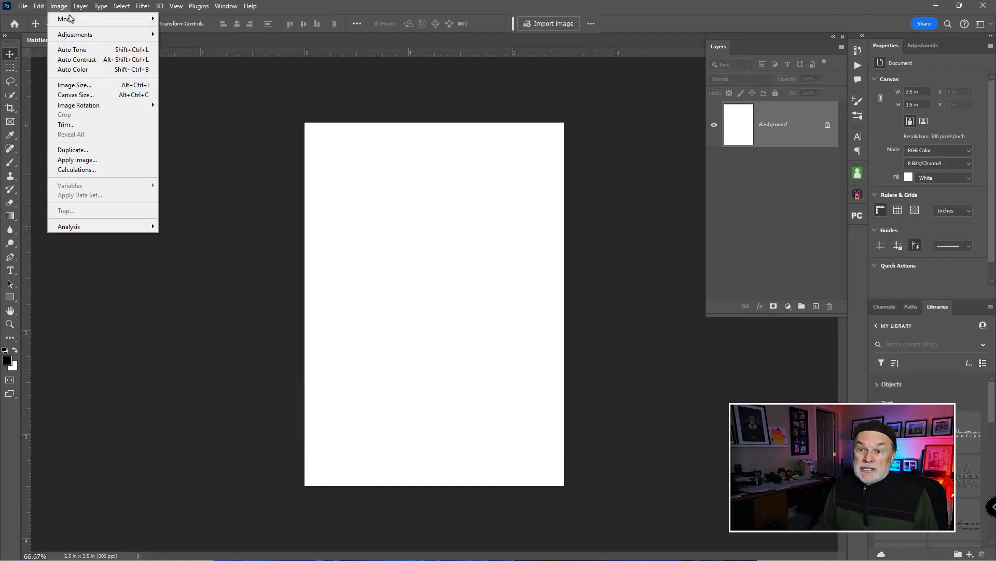
click(74, 85)
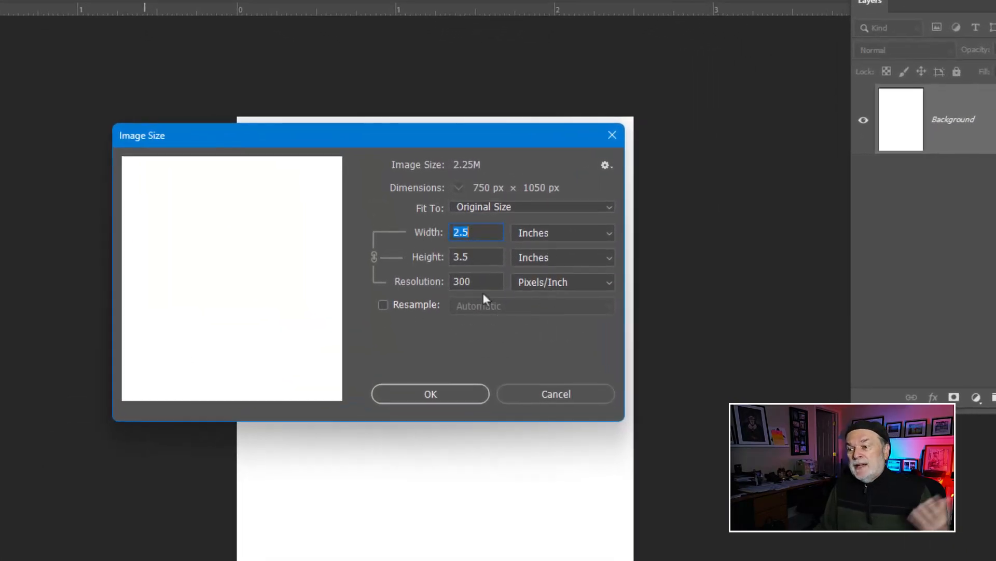
click(543, 400)
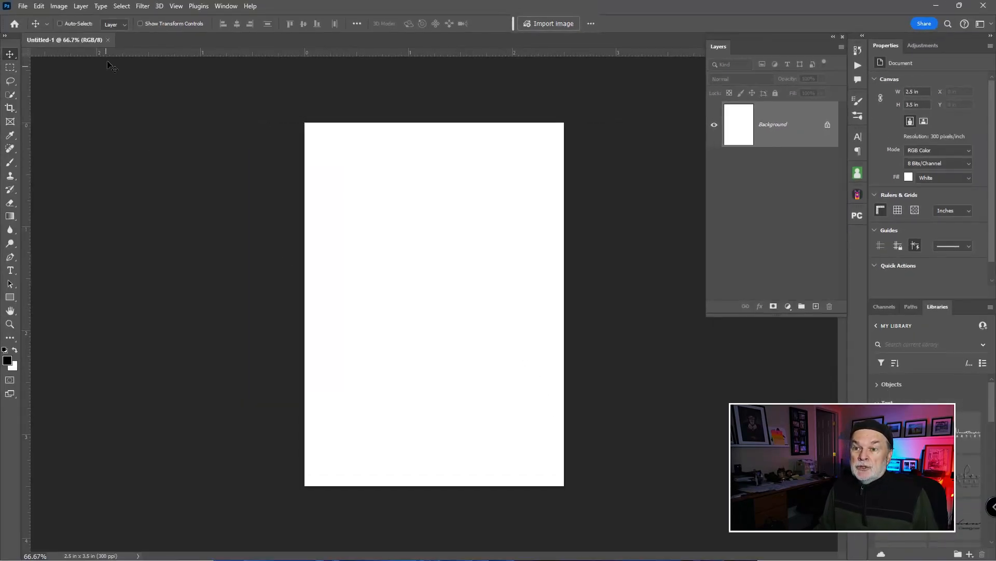
Close the blank document and create a new one from the saved HS Template preset
click(108, 40)
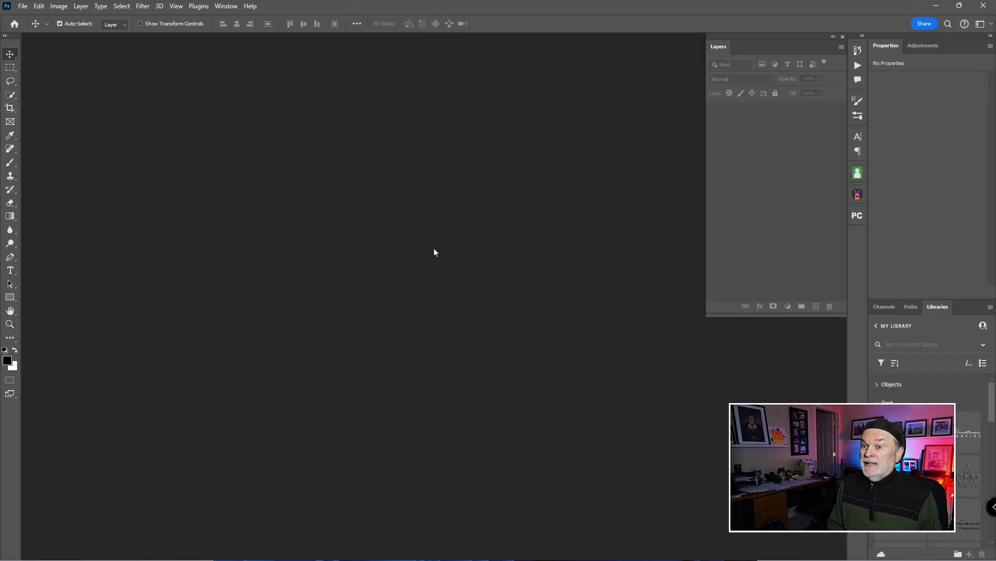
key(ctrl+n)
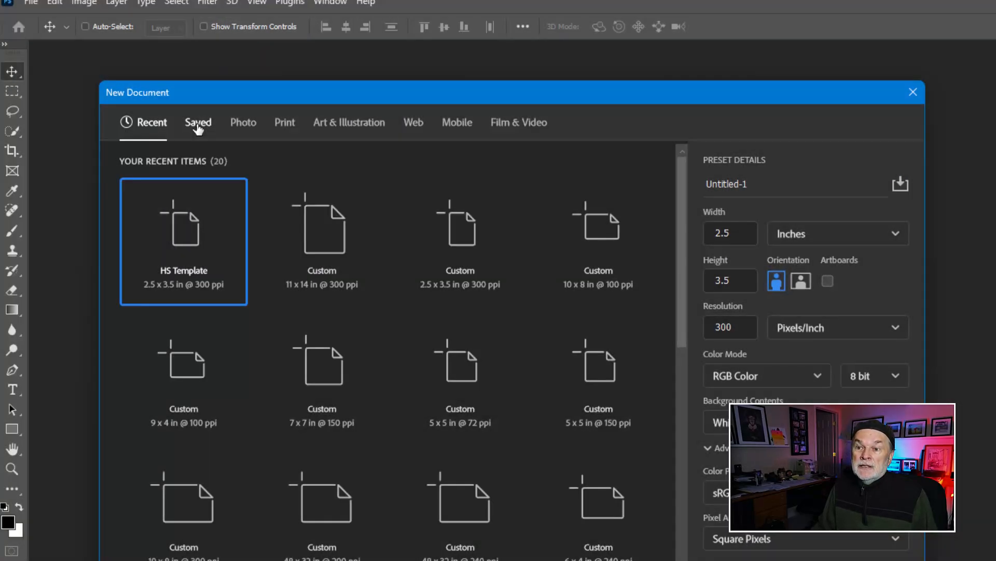
click(198, 125)
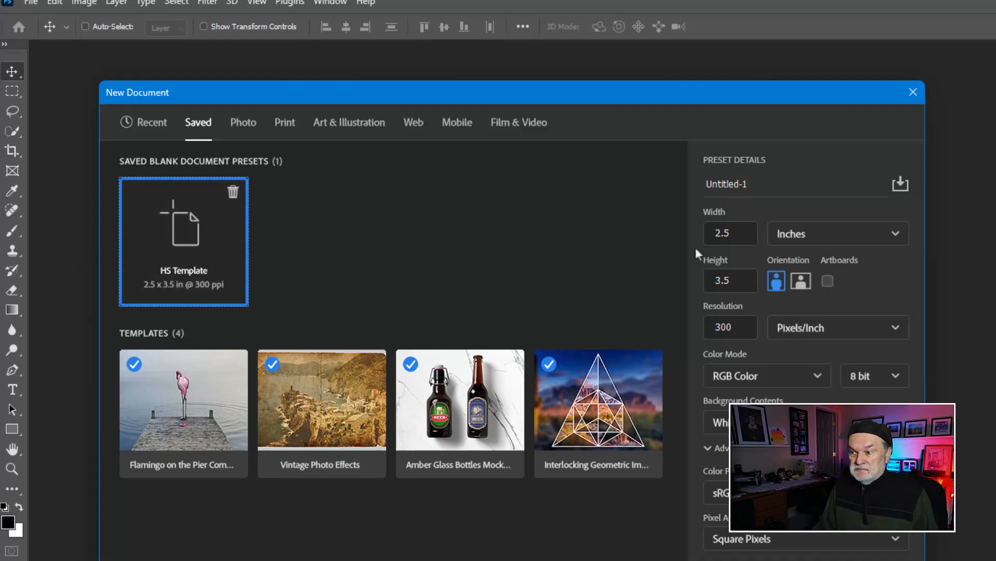
key(Return)
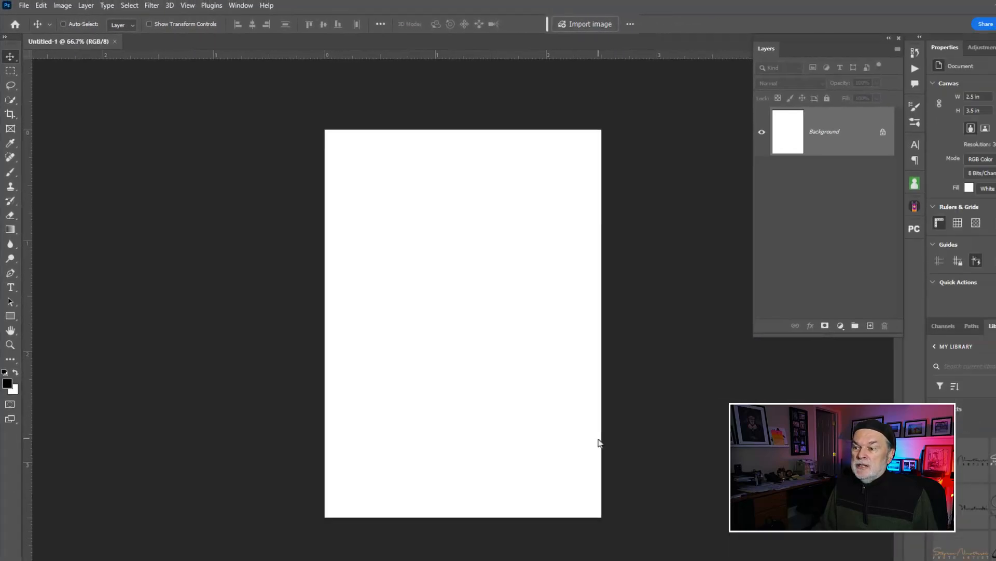